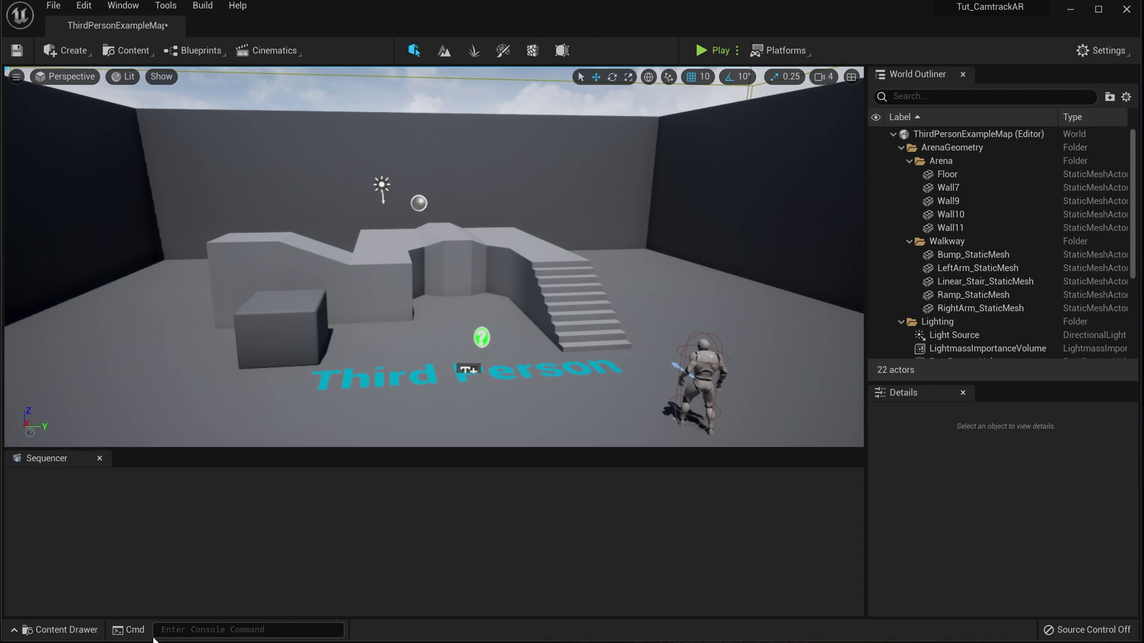
Step: Drag SK_Mannequin from the Content Drawer into the arena and select the ThirdPersonCharacter
{"action": "left_click", "coordinate": [88, 631]}
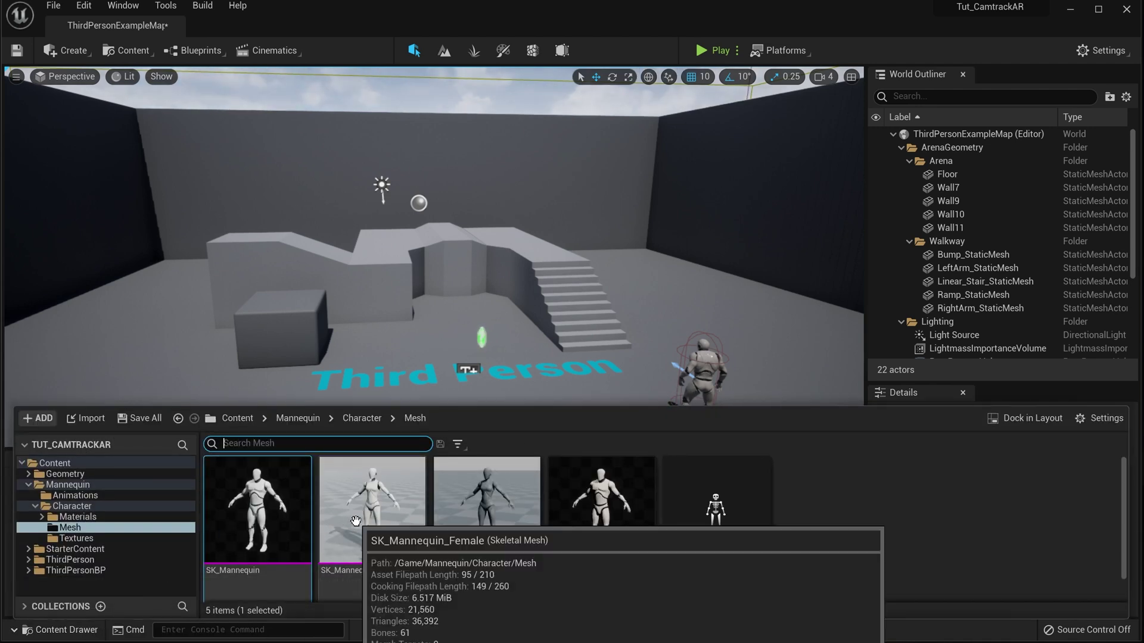
{"action": "left_click_drag", "start_coordinate": [253, 514], "coordinate": [646, 421]}
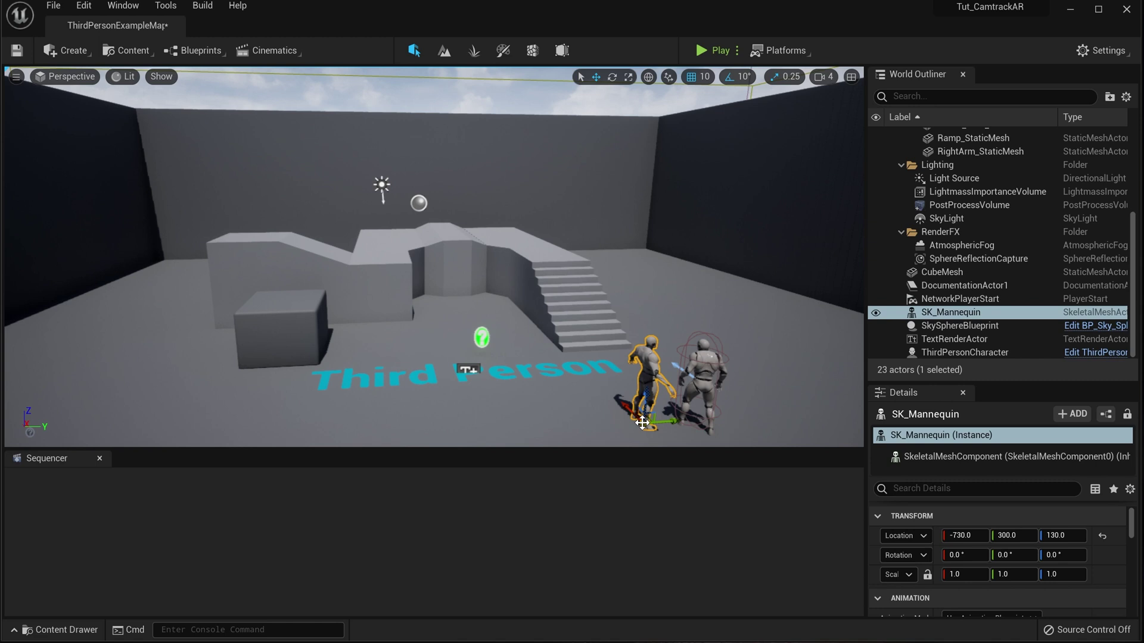
{"action": "left_click", "coordinate": [703, 388]}
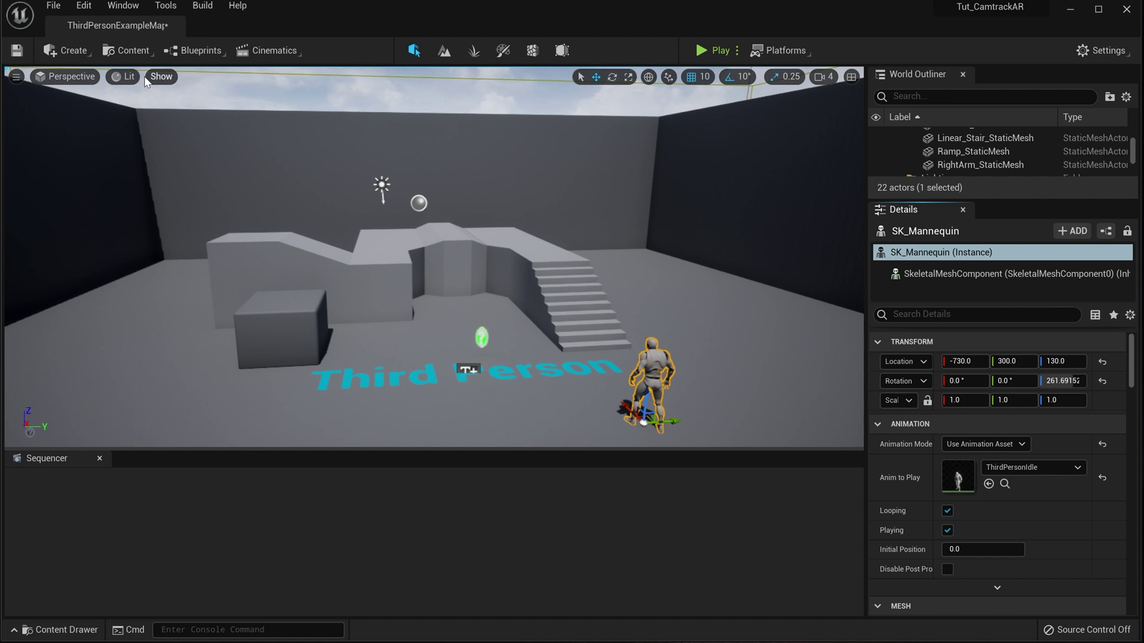
Step: In Project Settings, set Enable alpha channel support to Allow through tonemapper
{"action": "left_click", "coordinate": [89, 10]}
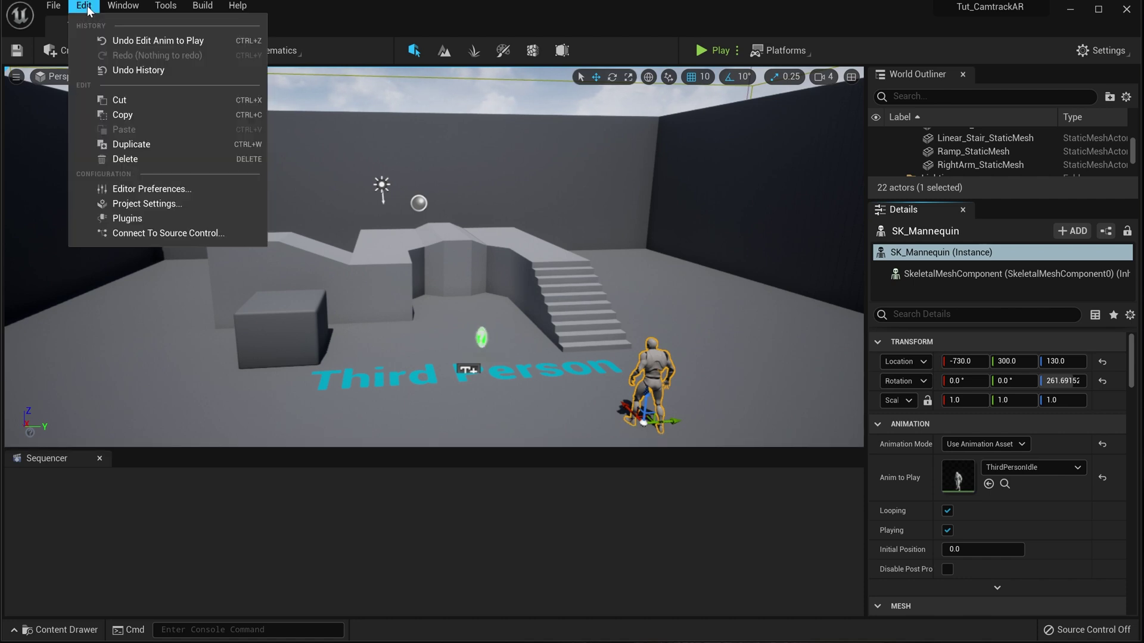
{"action": "left_click", "coordinate": [132, 203]}
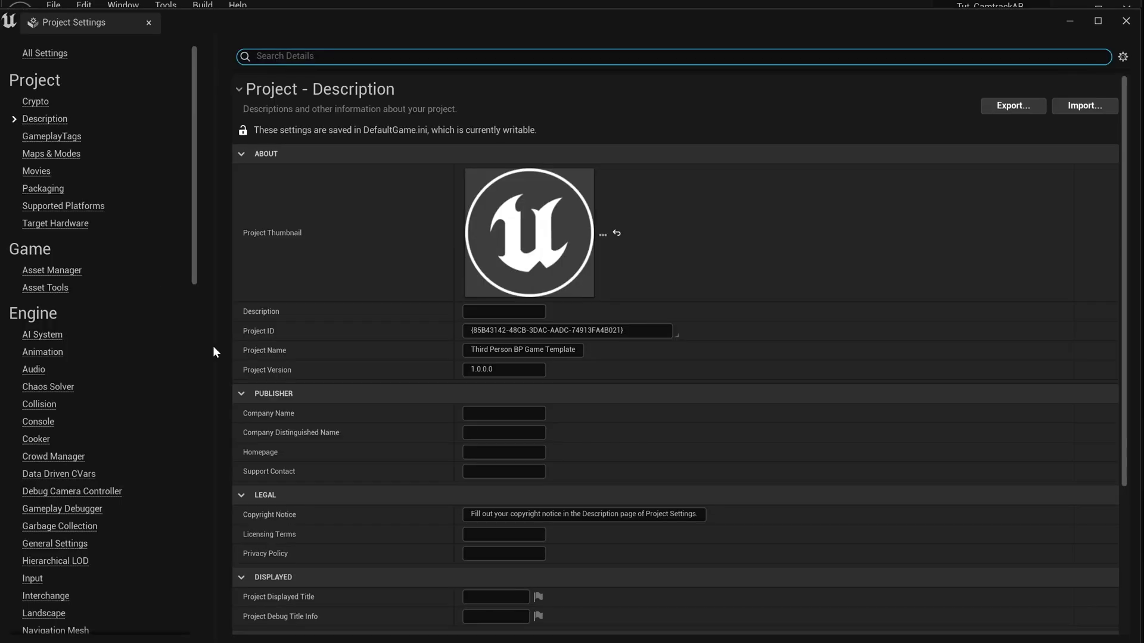
{"action": "left_click", "coordinate": [70, 58]}
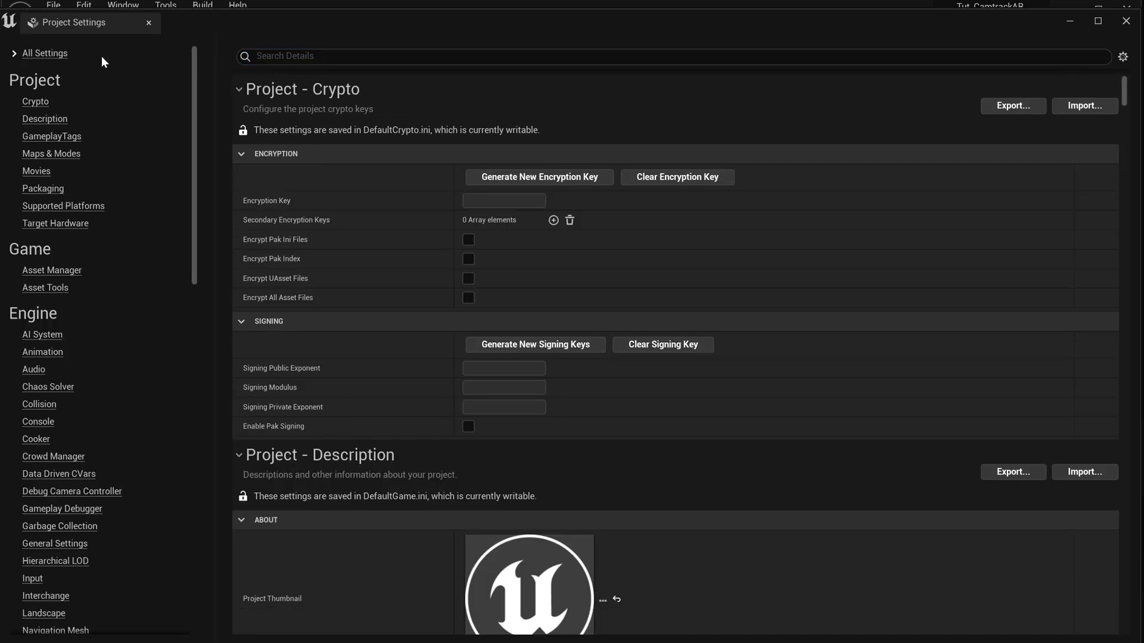
{"action": "type", "text": "alpha"}
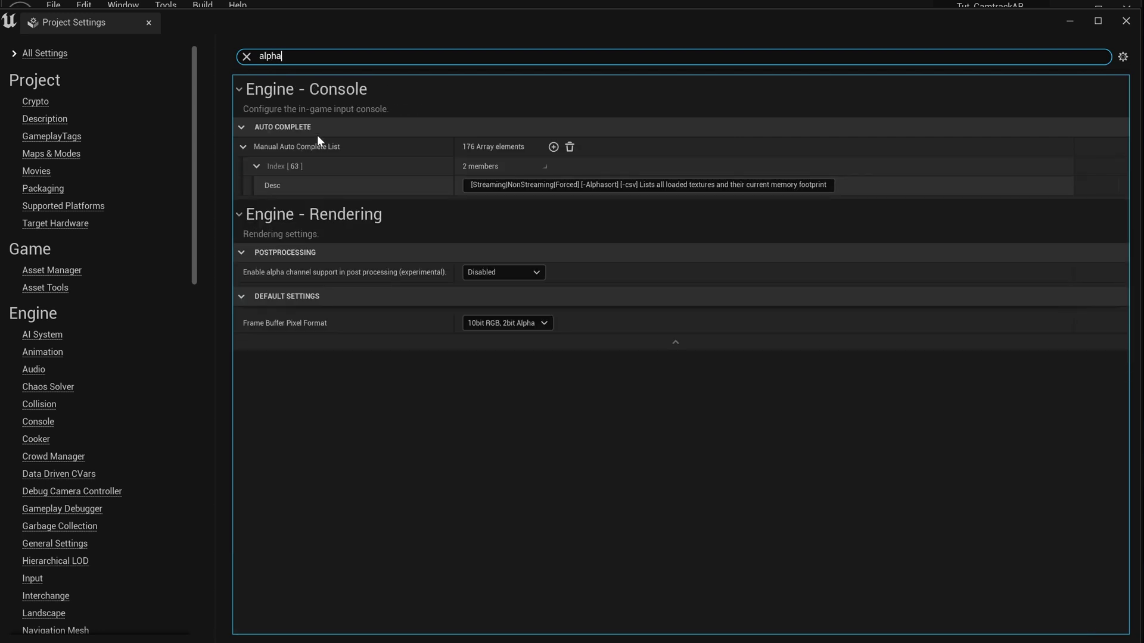
{"action": "left_click", "coordinate": [506, 273]}
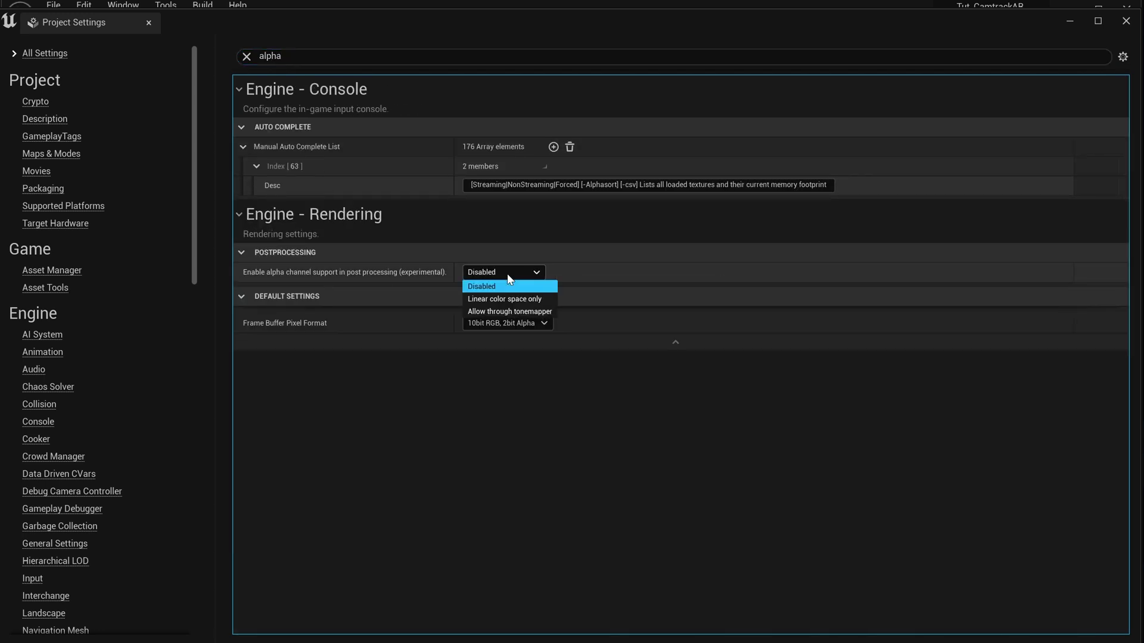
{"action": "left_click", "coordinate": [509, 312]}
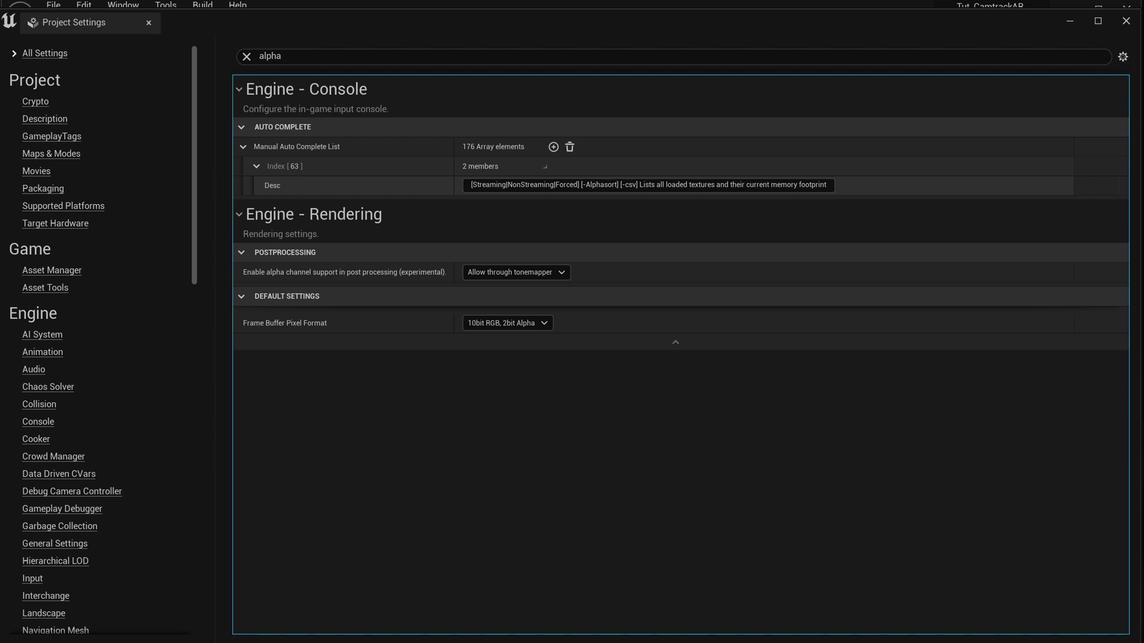
Step: Save the ThirdPersonExampleMap level and close Project Settings
{"action": "key", "text": "ctrl+shift+s"}
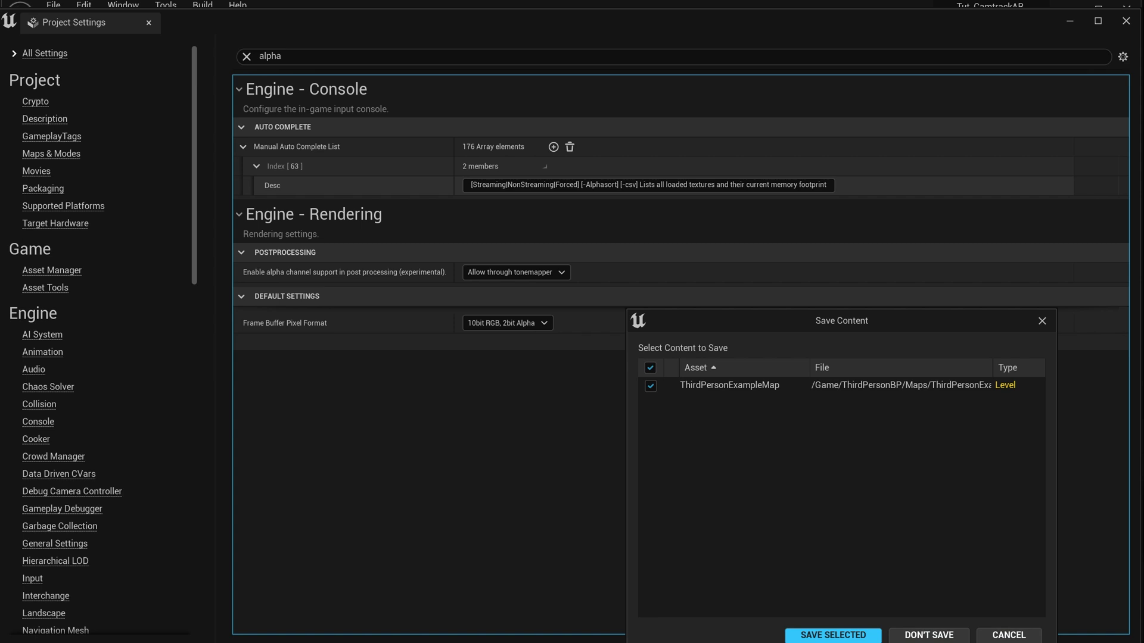
{"action": "left_click", "coordinate": [833, 635]}
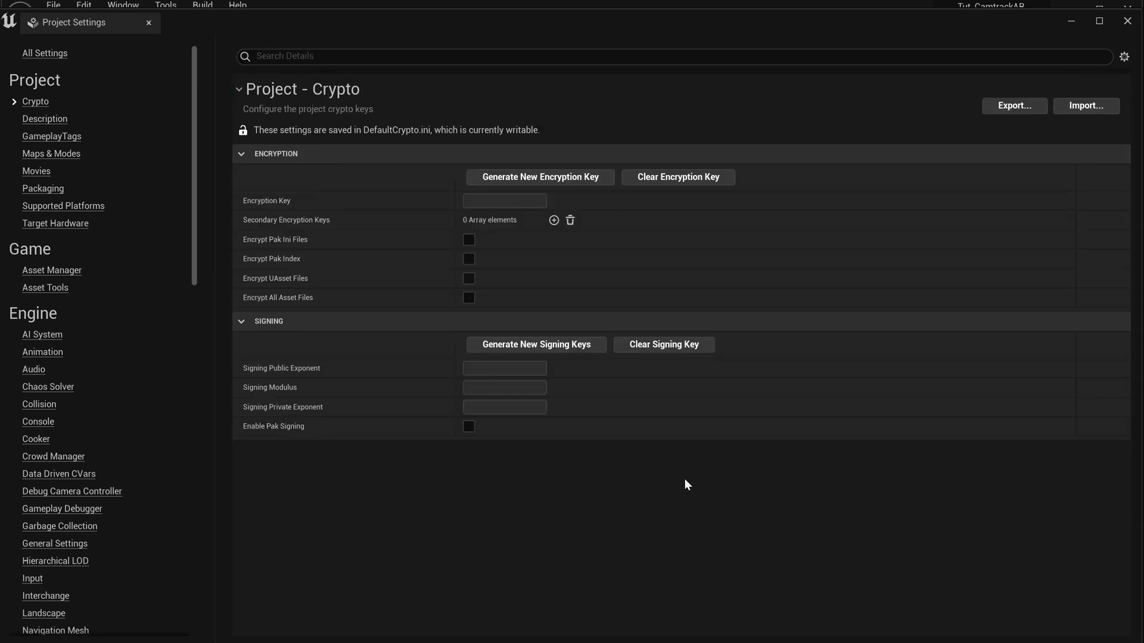
{"action": "left_click", "coordinate": [1128, 23]}
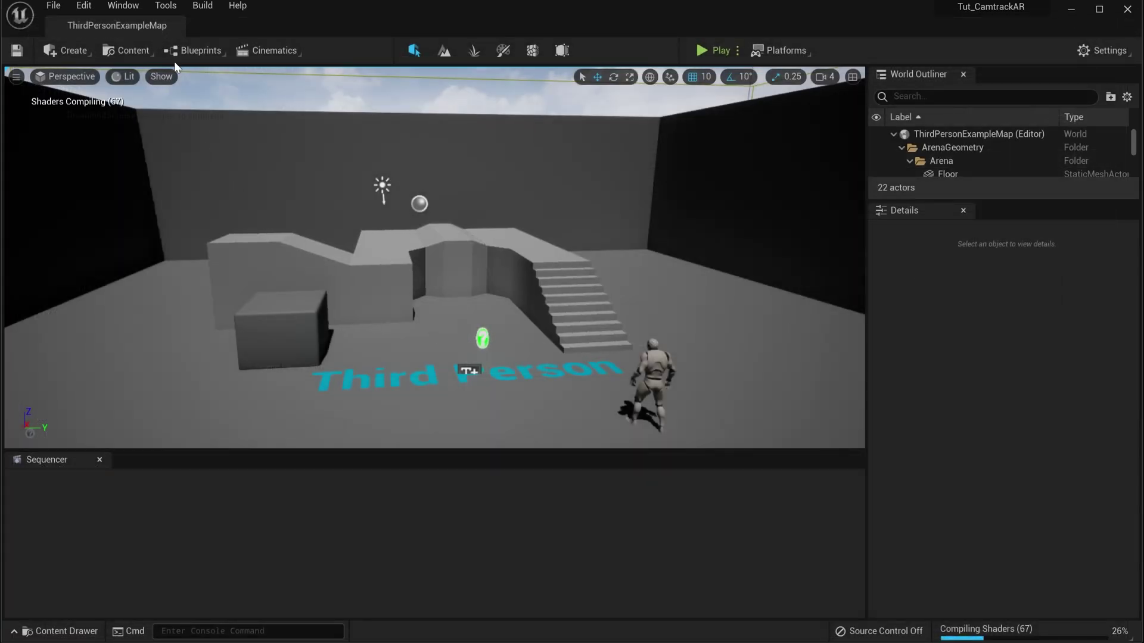
Step: Enable the beta Movie Render Queue plugin, restart the editor and close the Plugins window
{"action": "left_click", "coordinate": [85, 7]}
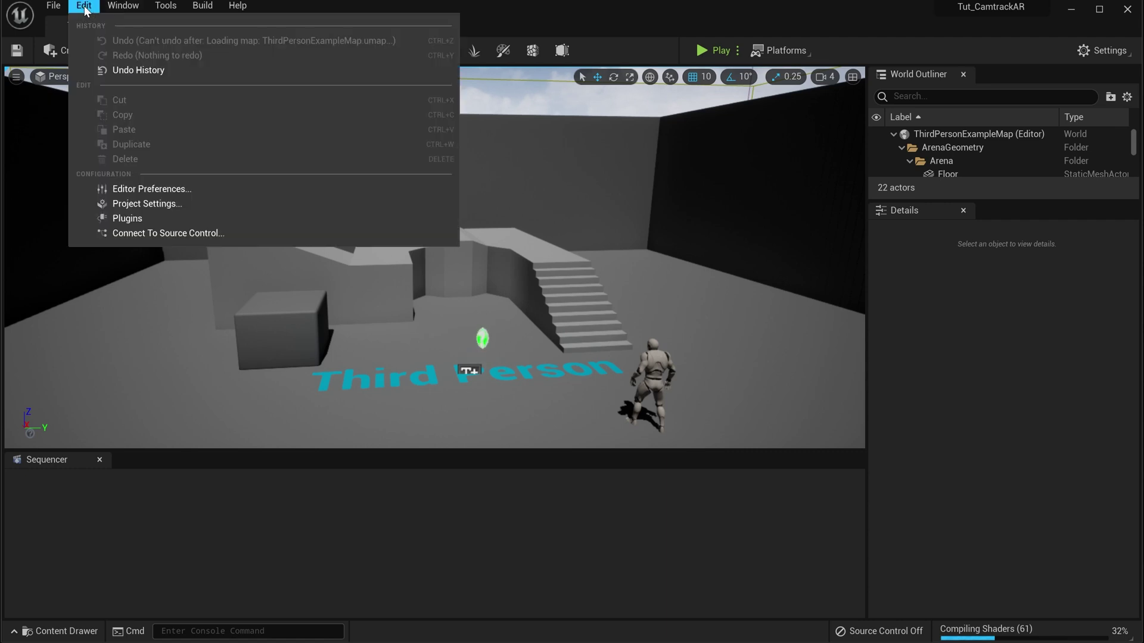
{"action": "left_click", "coordinate": [113, 220]}
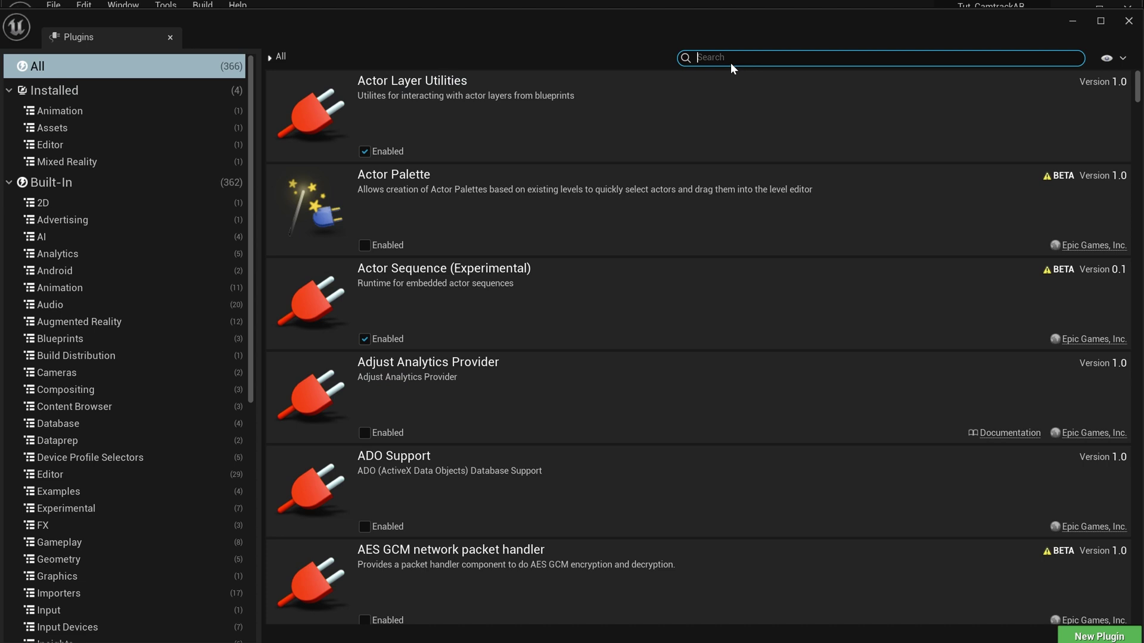
{"action": "type", "text": "movie"}
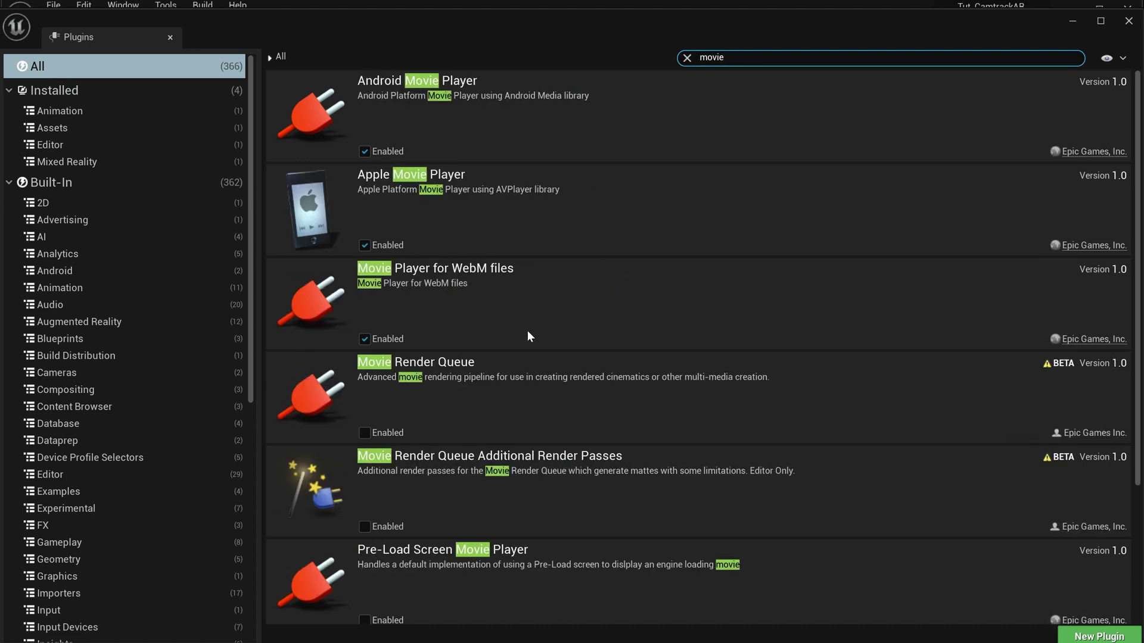
{"action": "left_click", "coordinate": [365, 433]}
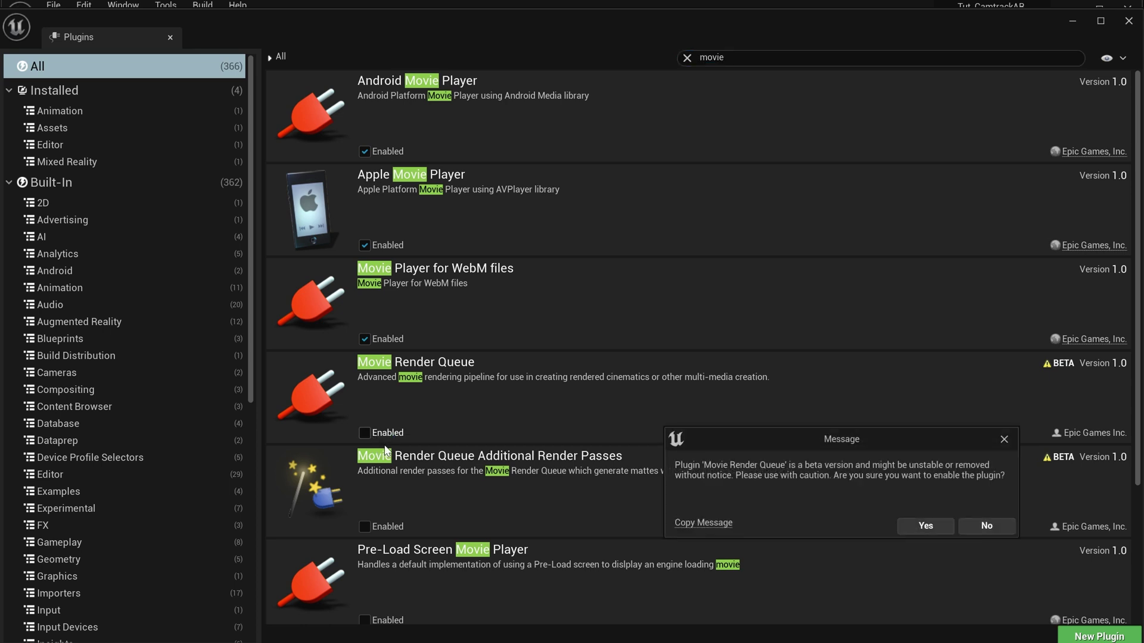
{"action": "left_click", "coordinate": [924, 525]}
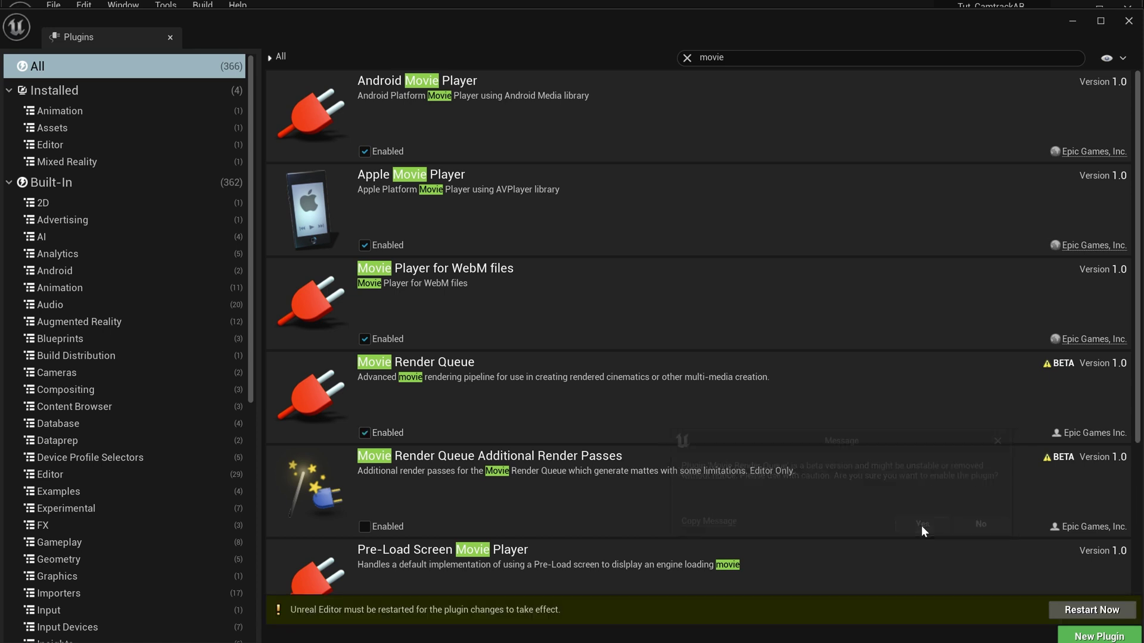
{"action": "left_click", "coordinate": [1065, 609]}
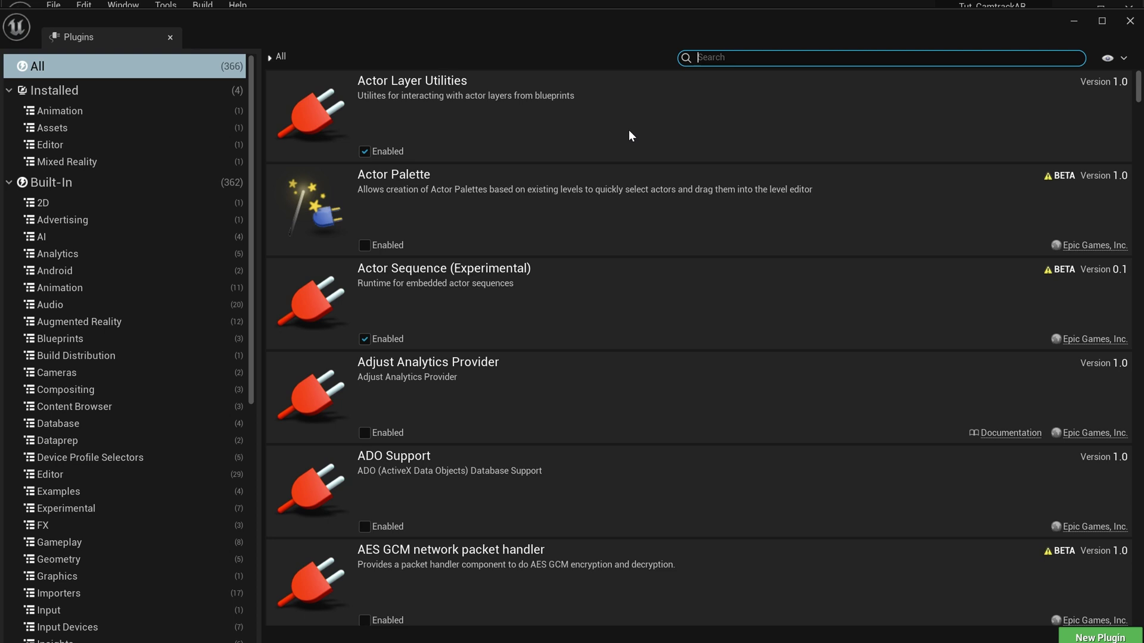
{"action": "left_click", "coordinate": [1130, 22]}
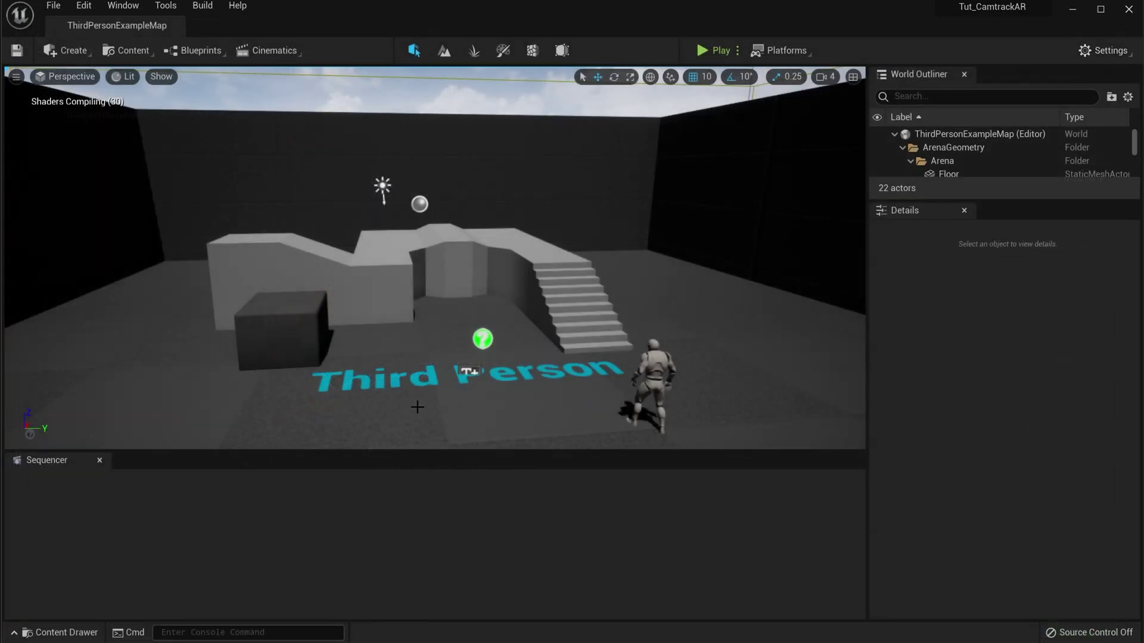
Step: Delete the Third Person text, green info sphere, stair-side block and octagonal block
{"action": "left_click", "coordinate": [510, 371]}
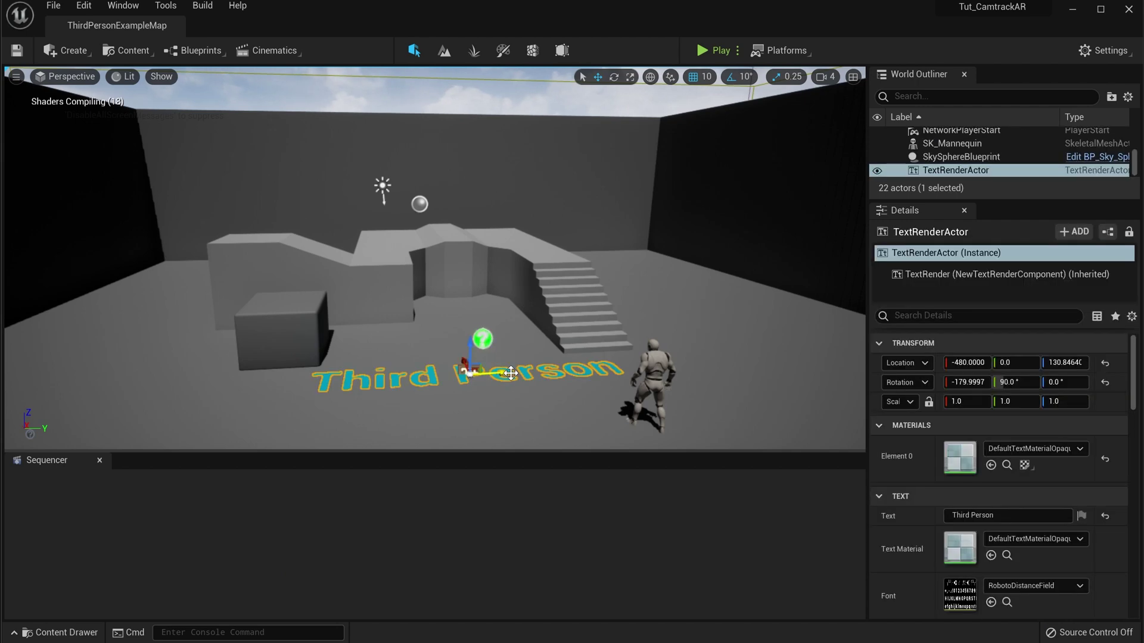
{"action": "key", "text": "Delete"}
{"action": "left_click", "coordinate": [485, 334]}
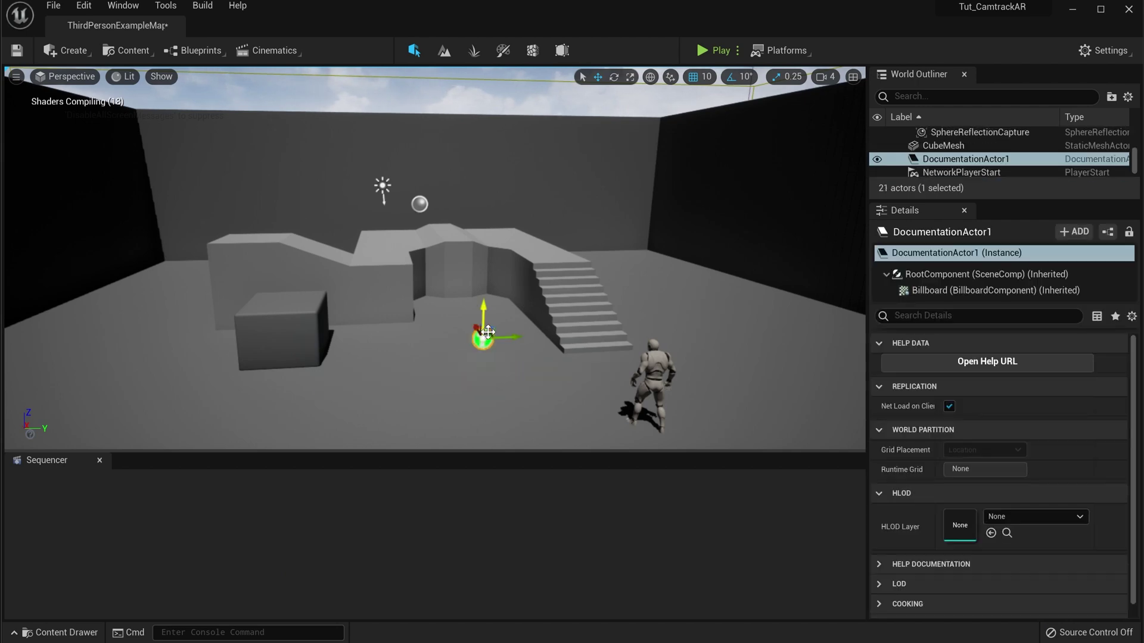
{"action": "key", "text": "Delete"}
{"action": "left_click", "coordinate": [539, 258]}
{"action": "key", "text": "Delete"}
{"action": "left_click", "coordinate": [451, 259]}
{"action": "key", "text": "Delete"}
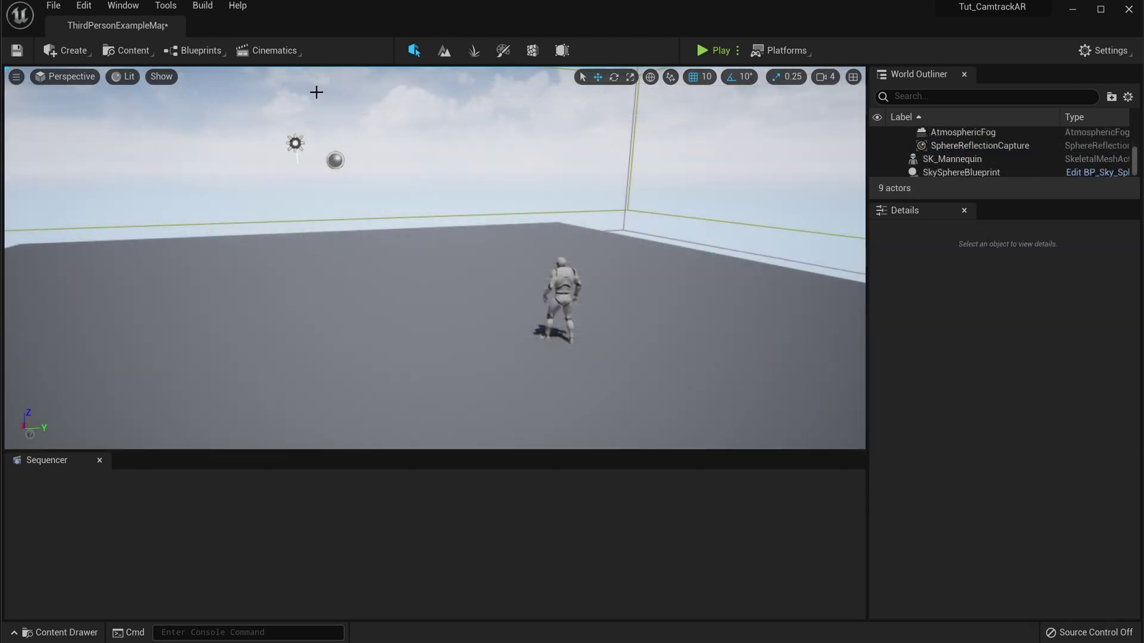
Step: Add a new level sequence from Cinematics and save it as Test_Tutorial_1
{"action": "left_click", "coordinate": [271, 50]}
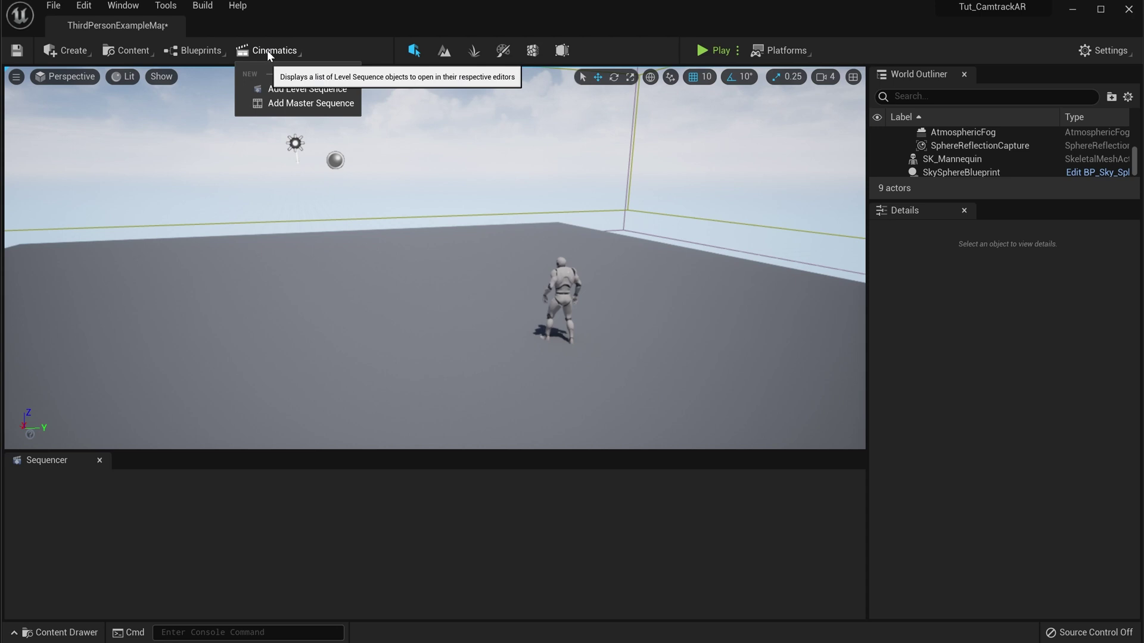
{"action": "left_click", "coordinate": [281, 90]}
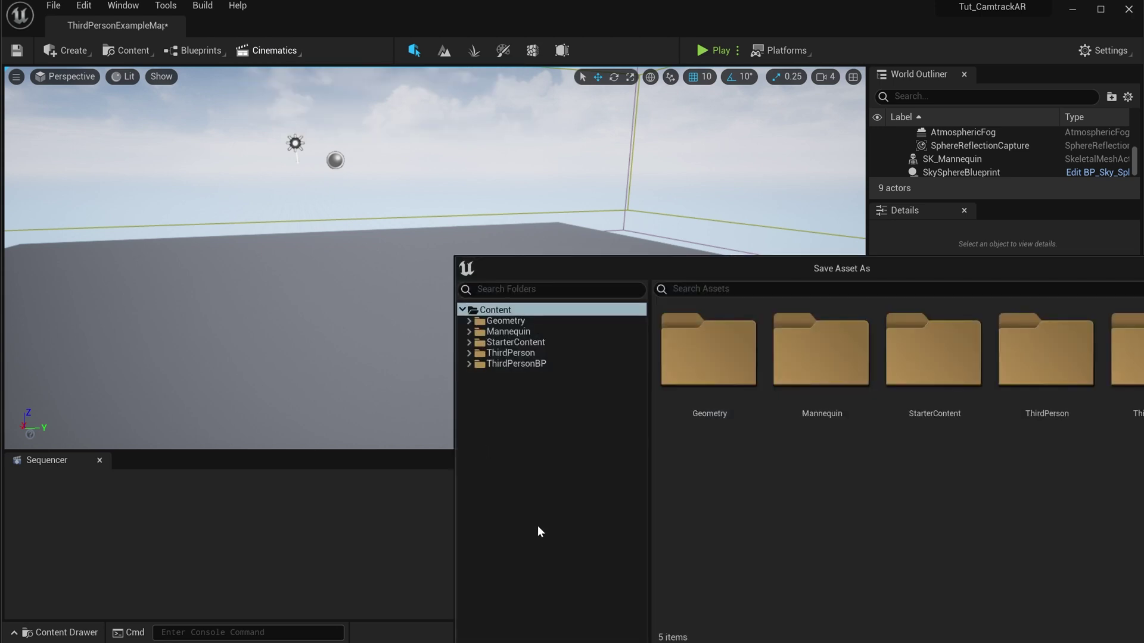
{"action": "left_click_drag", "start_coordinate": [664, 272], "coordinate": [464, 150]}
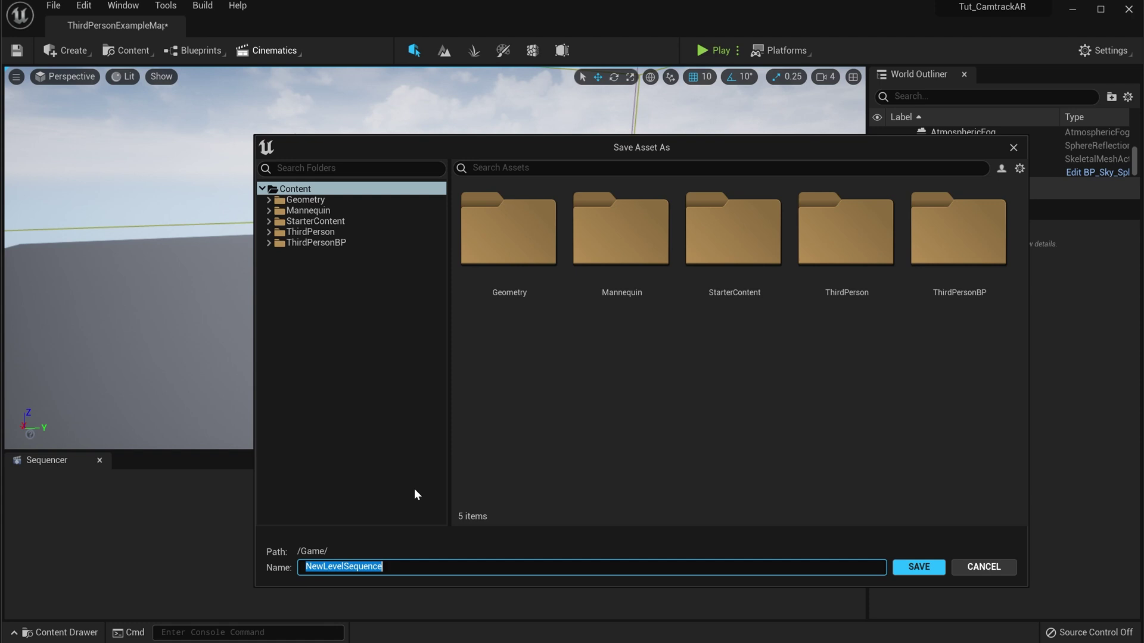
{"action": "type", "text": "Test"}
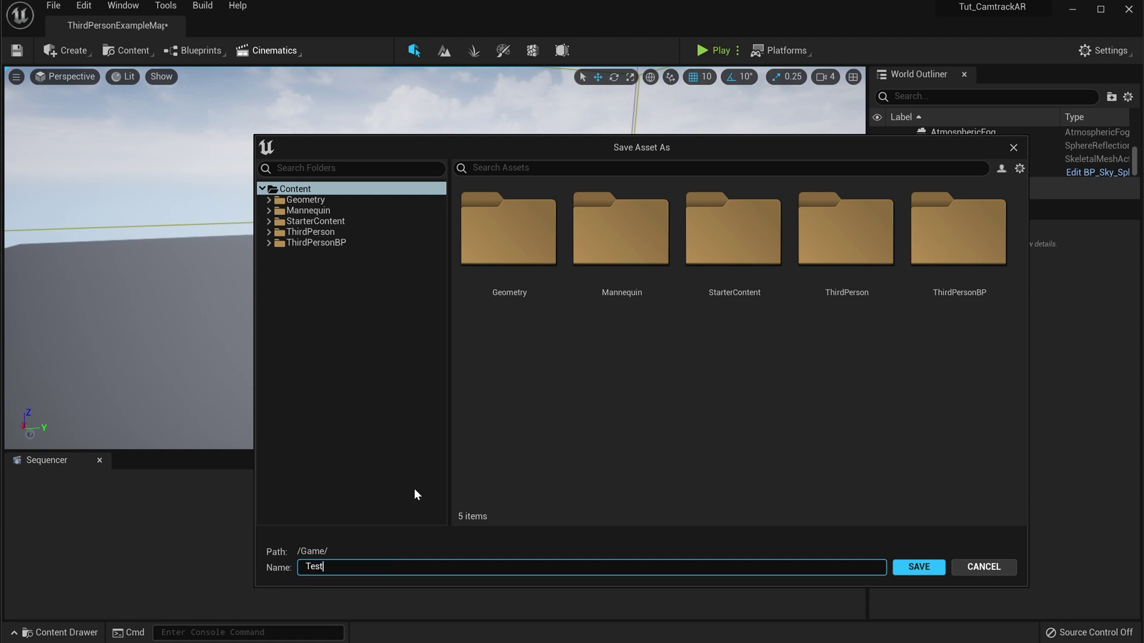
{"action": "type", "text": "_Tutorial_1"}
{"action": "key", "text": "Return"}
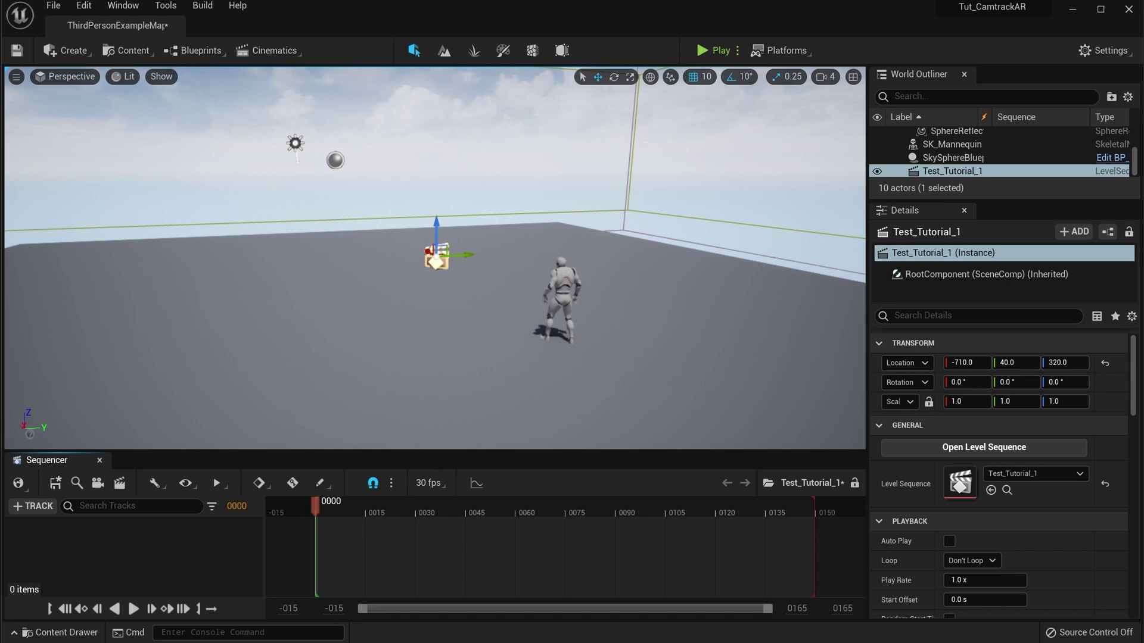
{"action": "left_click", "coordinate": [154, 484]}
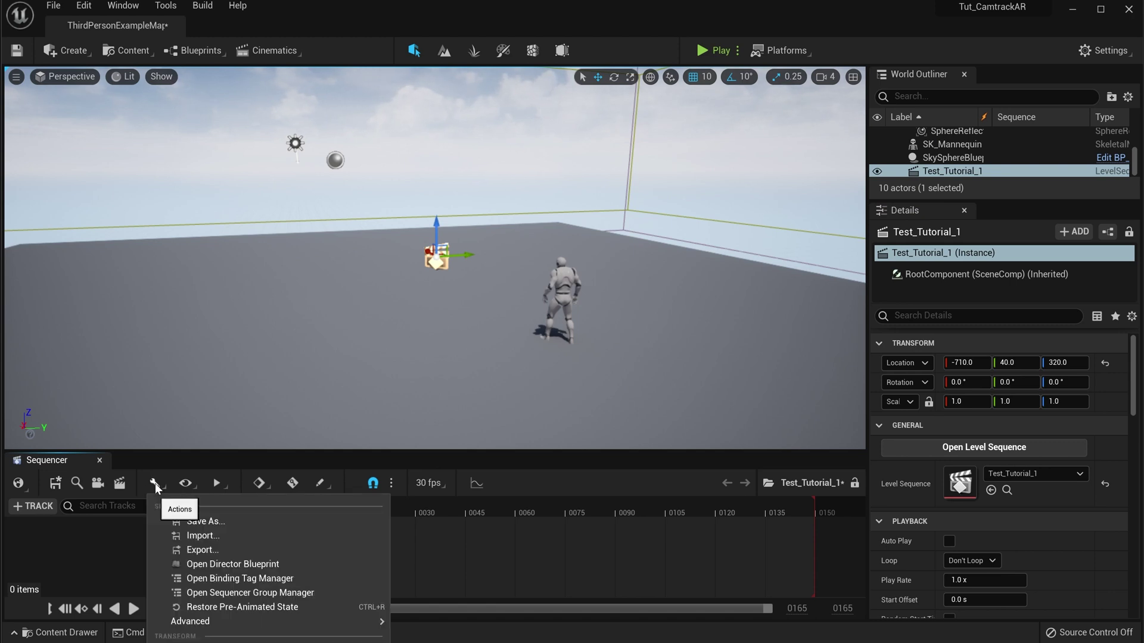
{"action": "left_click", "coordinate": [185, 536]}
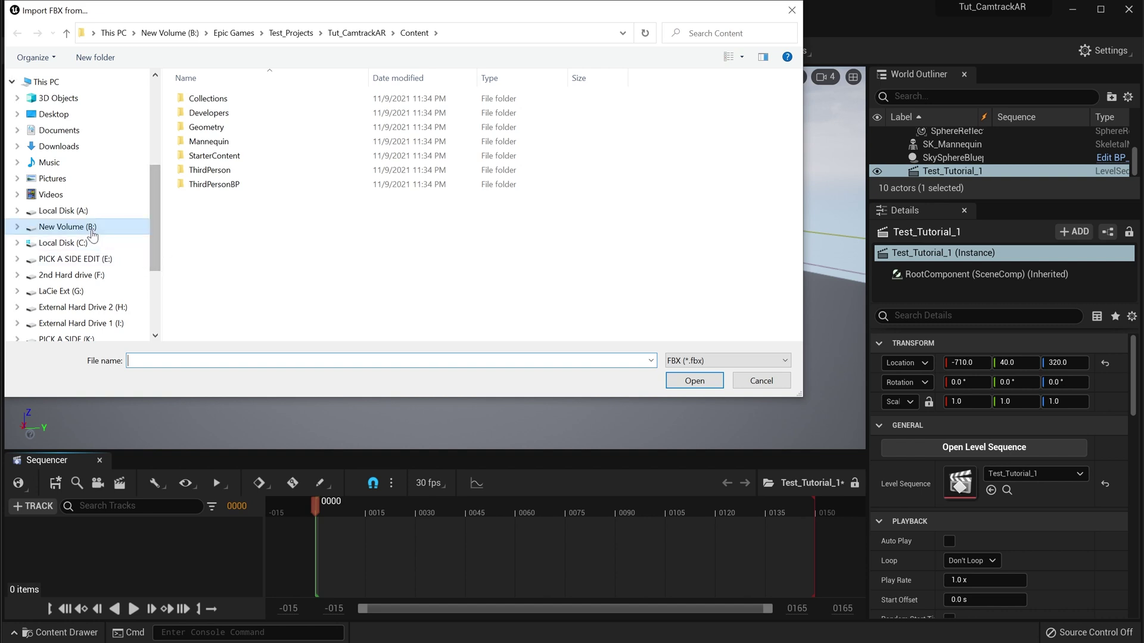
{"action": "left_click", "coordinate": [173, 34]}
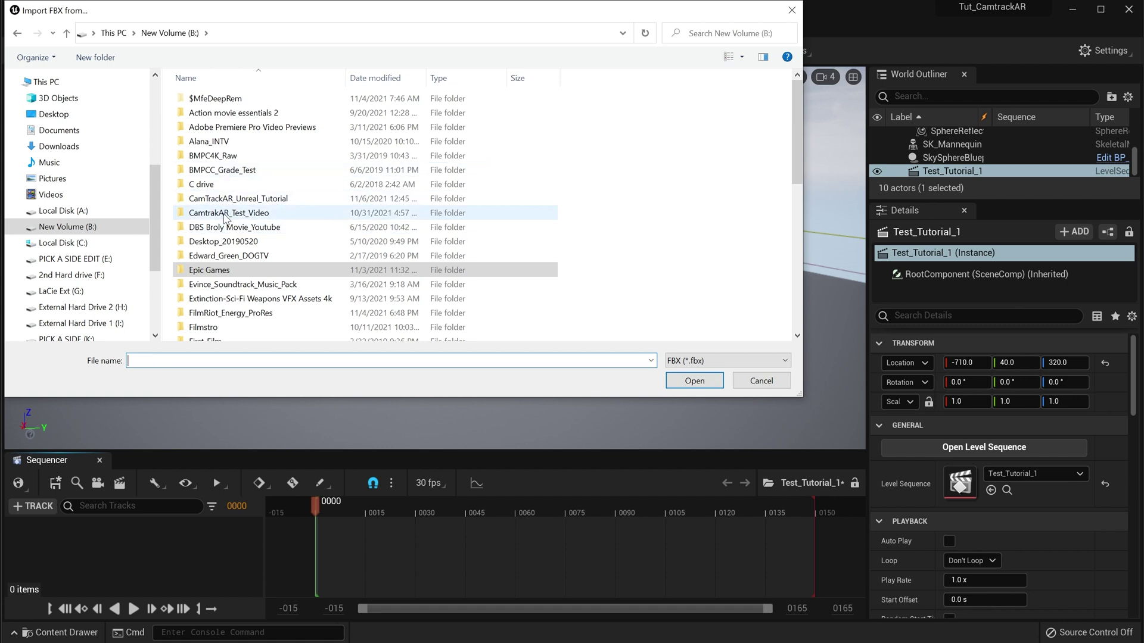
{"action": "double_click", "coordinate": [225, 213]}
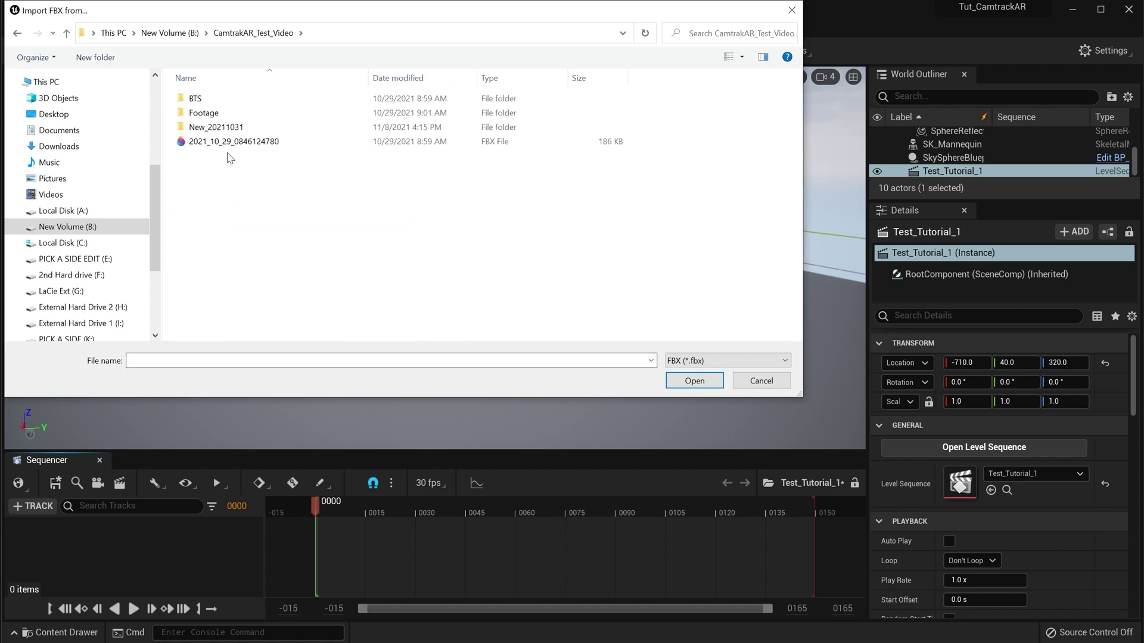
{"action": "double_click", "coordinate": [229, 127]}
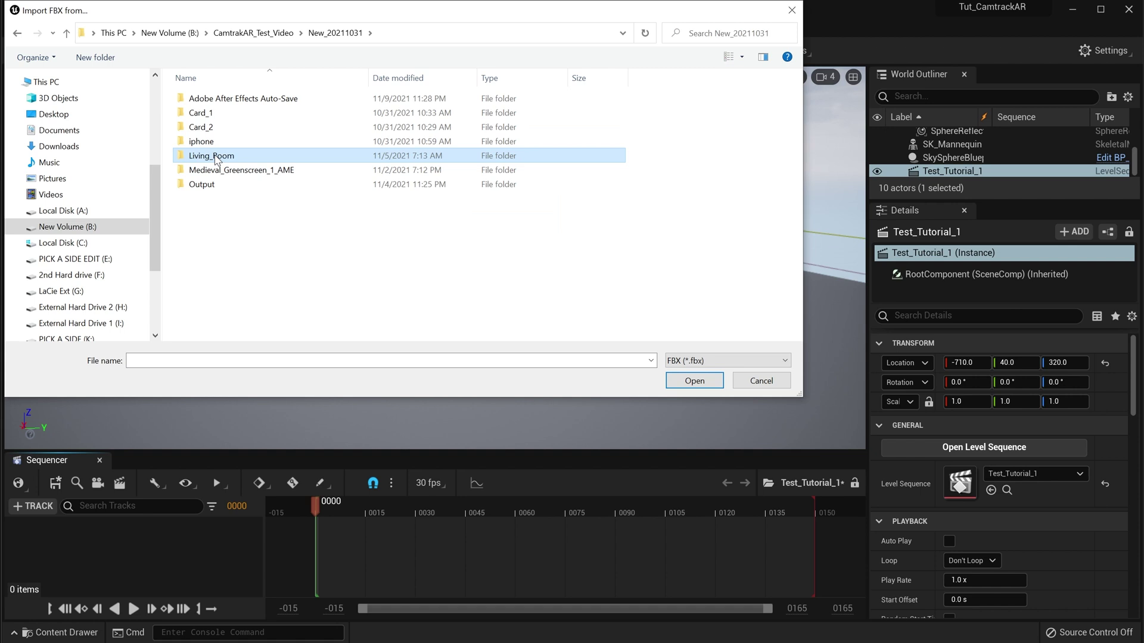
{"action": "double_click", "coordinate": [222, 156]}
{"action": "double_click", "coordinate": [206, 127]}
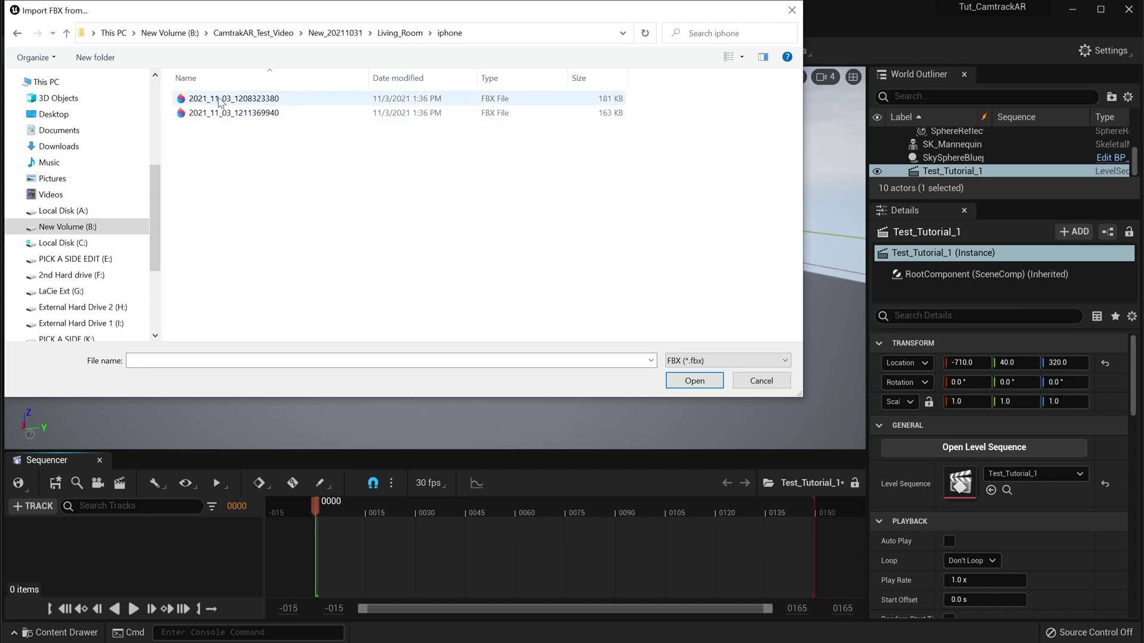
{"action": "double_click", "coordinate": [221, 102]}
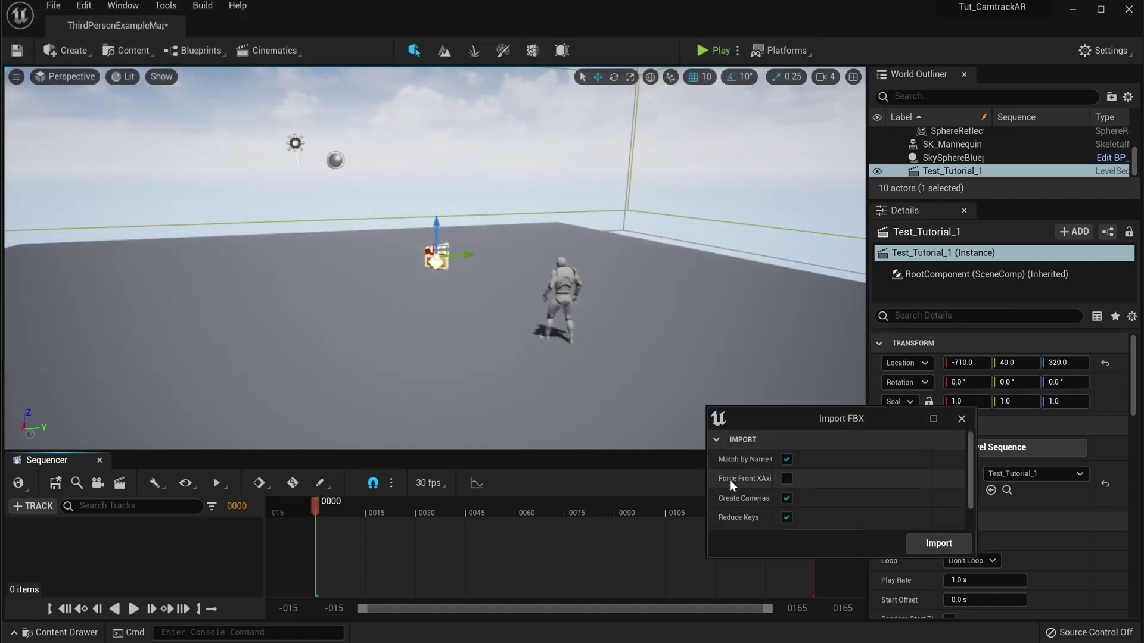
Step: Turn off Match by Name and Reduce Keys, then run the import
{"action": "left_click", "coordinate": [786, 459]}
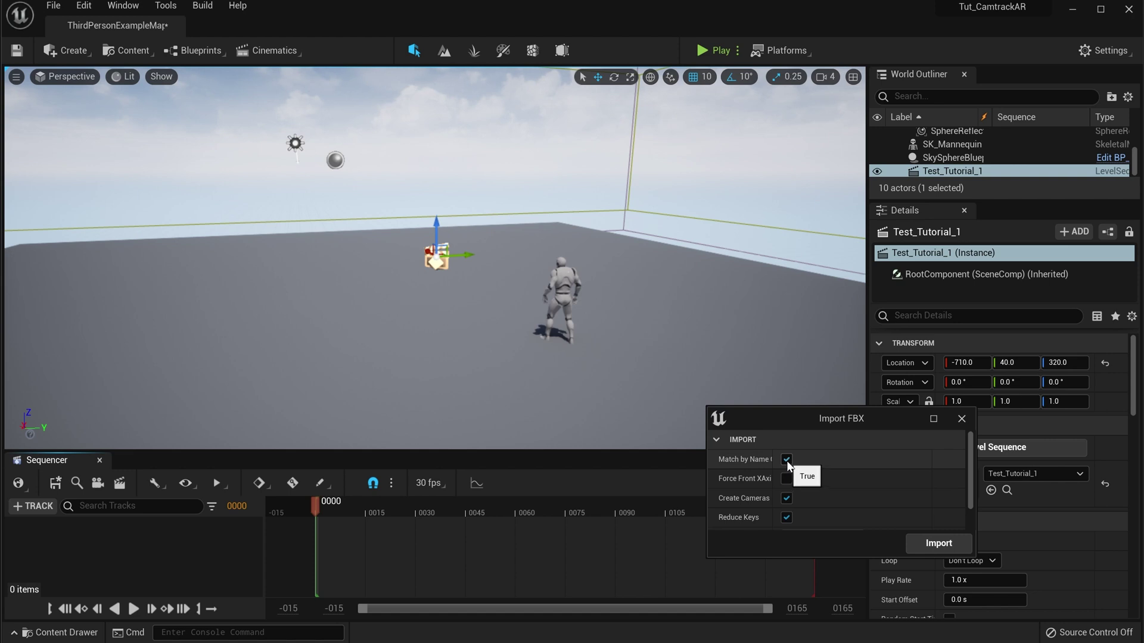
{"action": "left_click", "coordinate": [786, 516]}
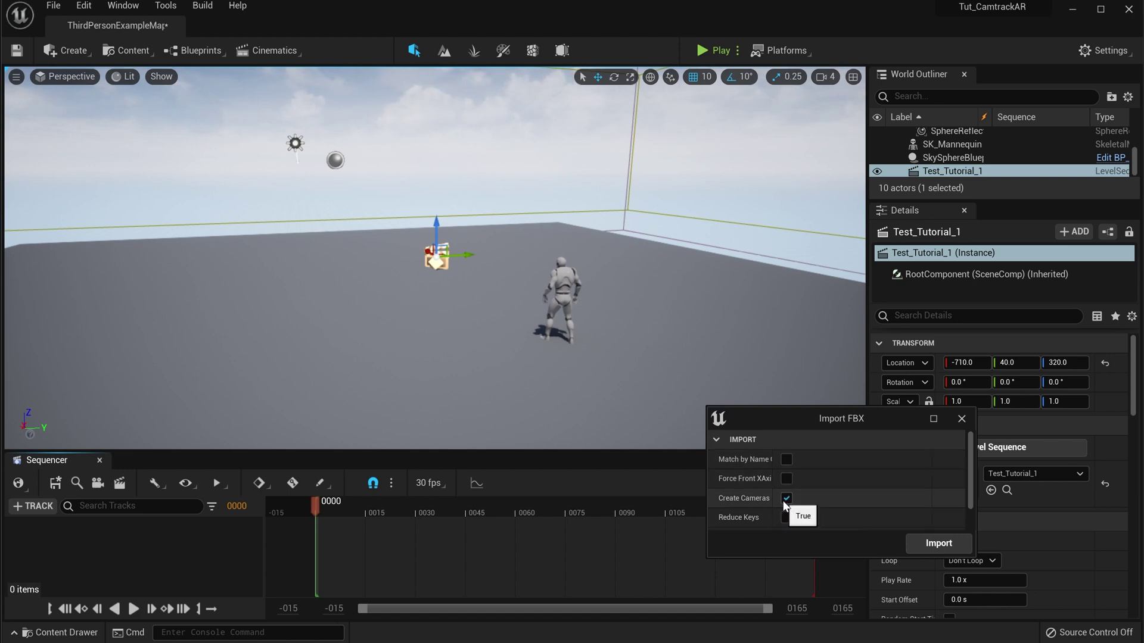
{"action": "left_click", "coordinate": [939, 545]}
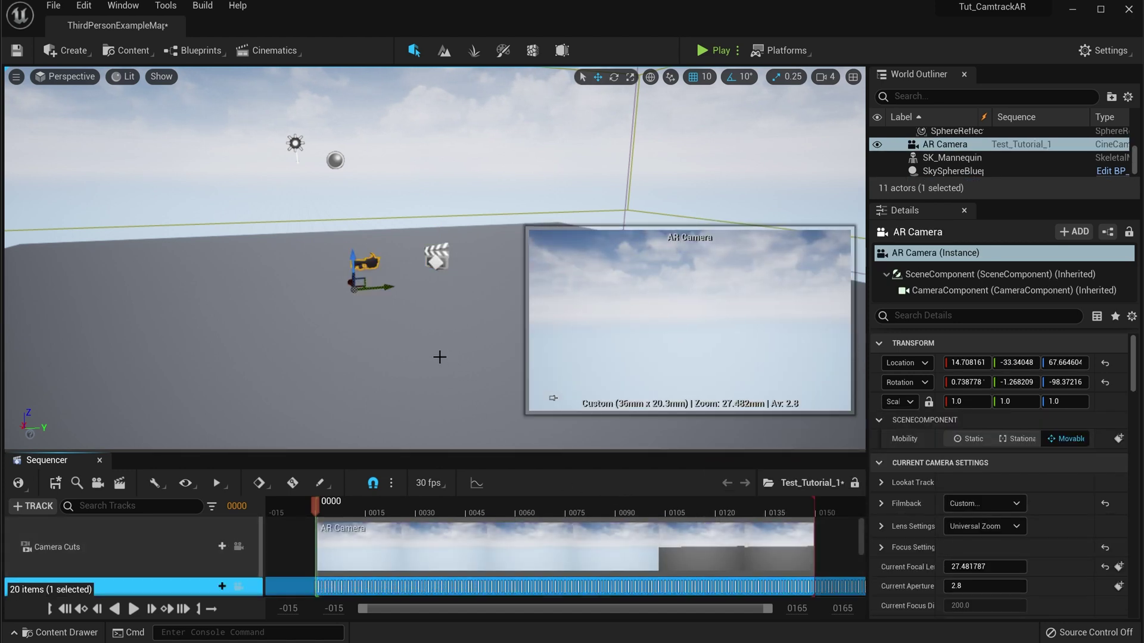
Step: Set the playback end to frame 1233 and stretch the AR Camera cut across it
{"action": "left_click", "coordinate": [421, 357]}
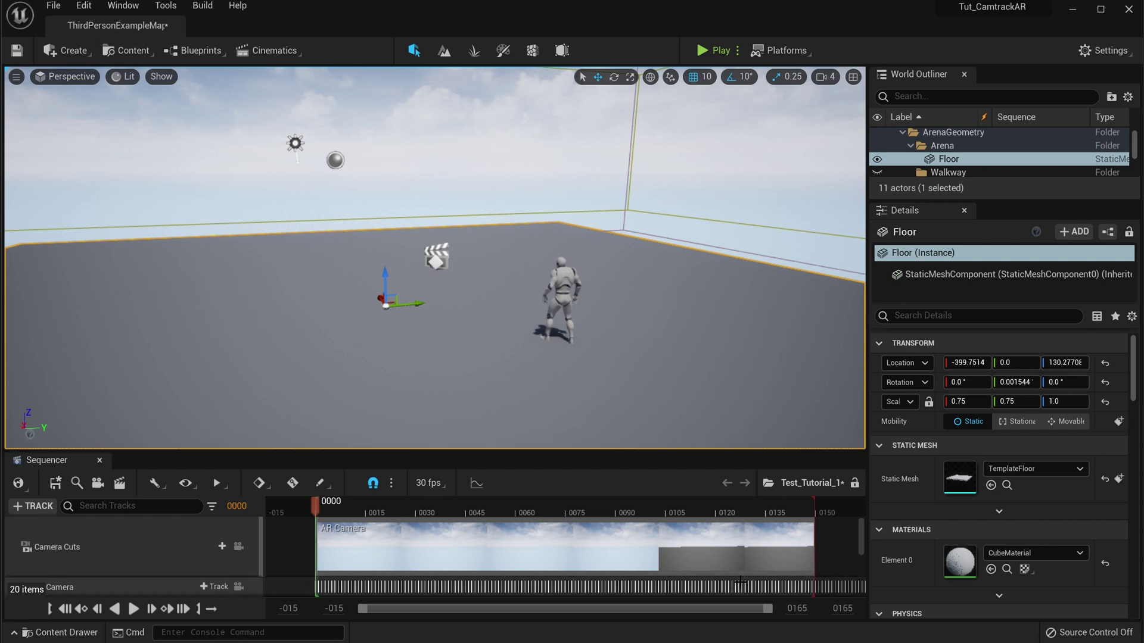
{"action": "left_click_drag", "start_coordinate": [797, 609], "coordinate": [1027, 608]}
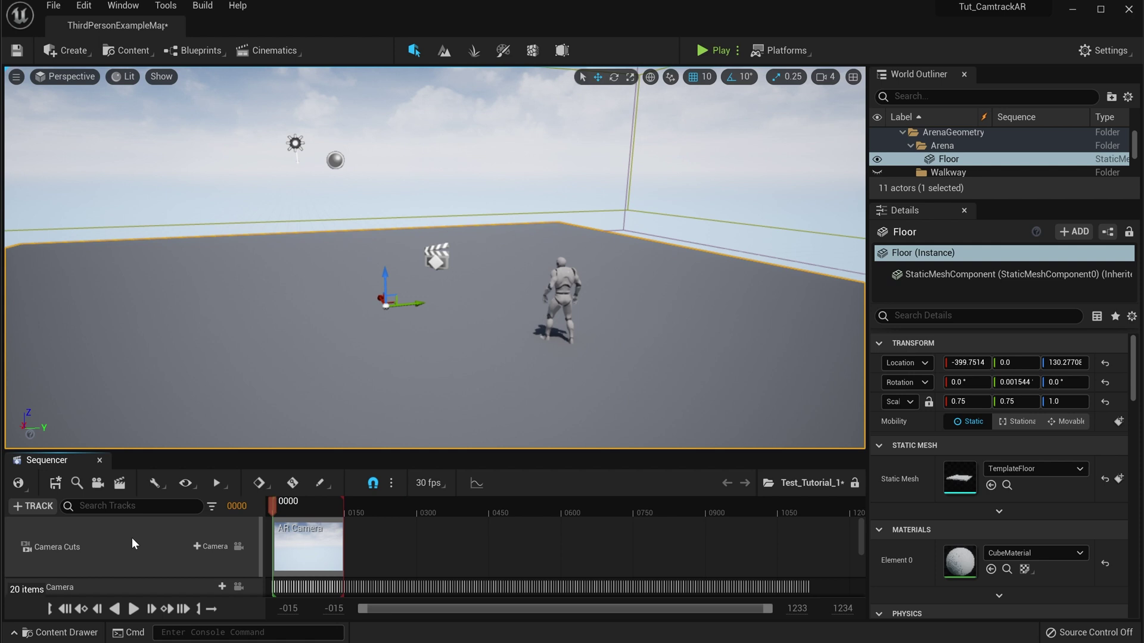
{"action": "left_click_drag", "start_coordinate": [342, 504], "coordinate": [811, 526]}
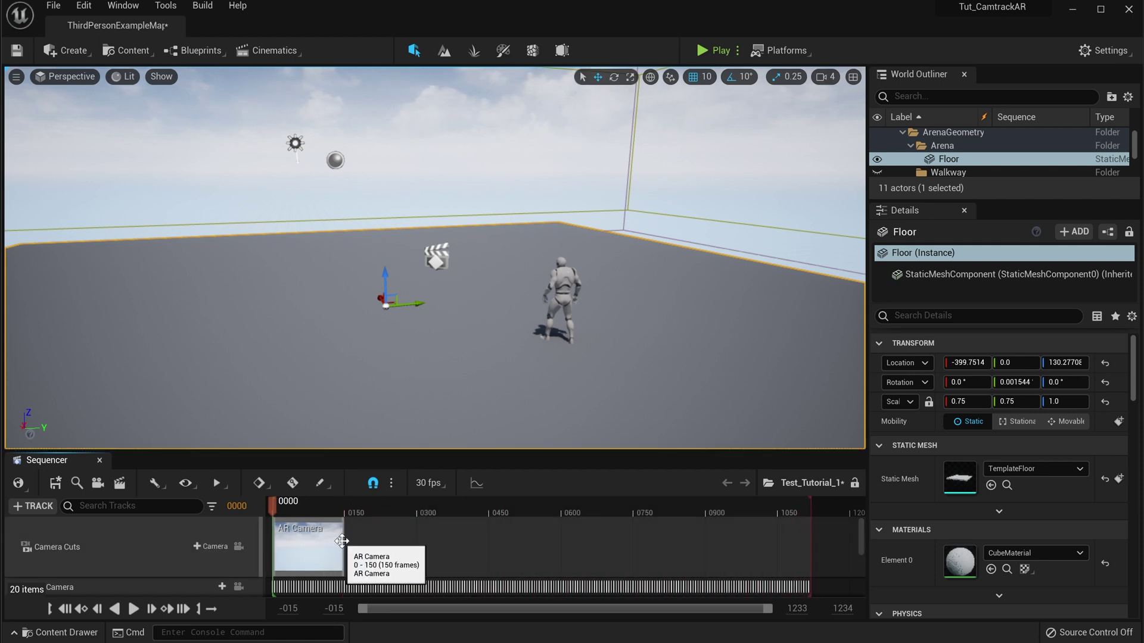
{"action": "left_click_drag", "start_coordinate": [343, 538], "coordinate": [808, 551]}
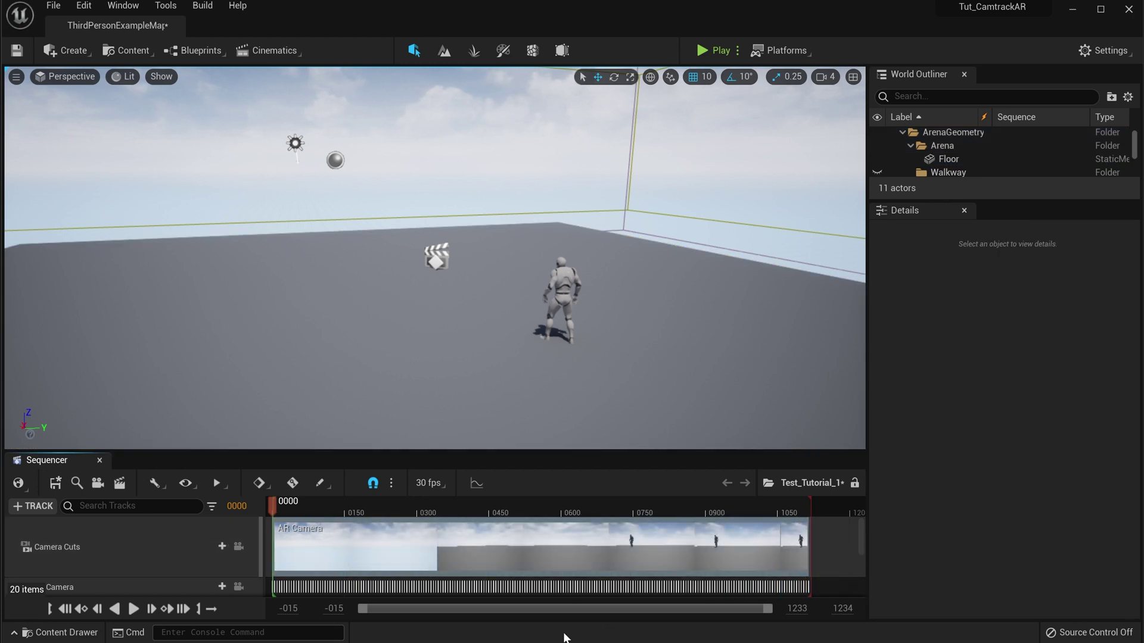
Step: Scrub the playhead through the sequence to preview the tracked camera
{"action": "left_click_drag", "start_coordinate": [360, 608], "coordinate": [314, 603]}
{"action": "left_click_drag", "start_coordinate": [282, 514], "coordinate": [277, 513]}
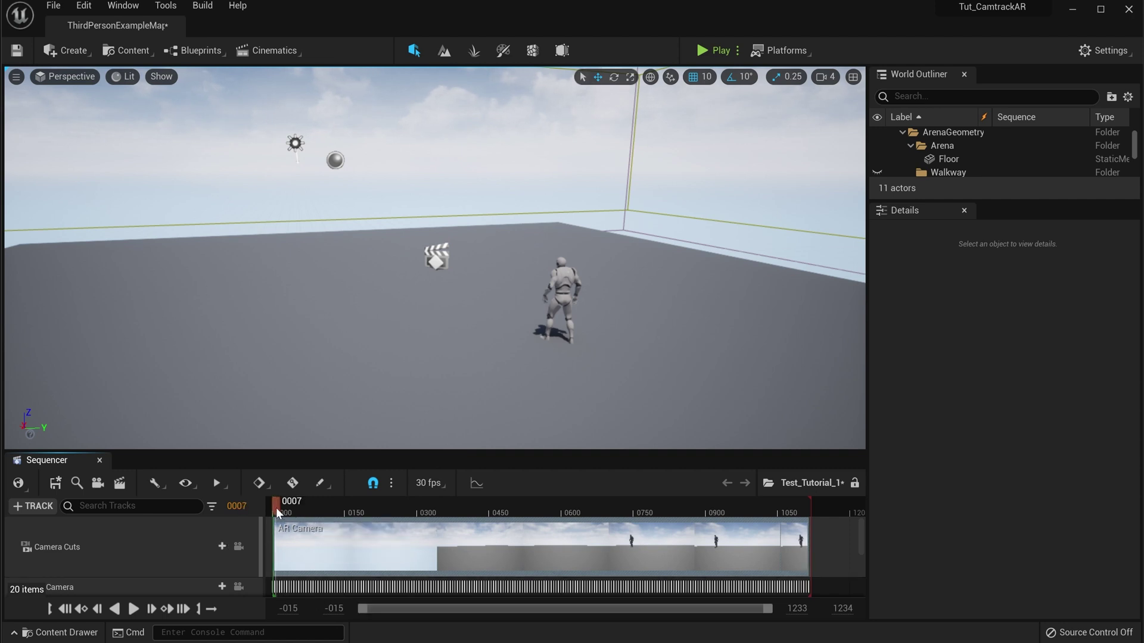
{"action": "left_click_drag", "start_coordinate": [948, 198], "coordinate": [938, 409]}
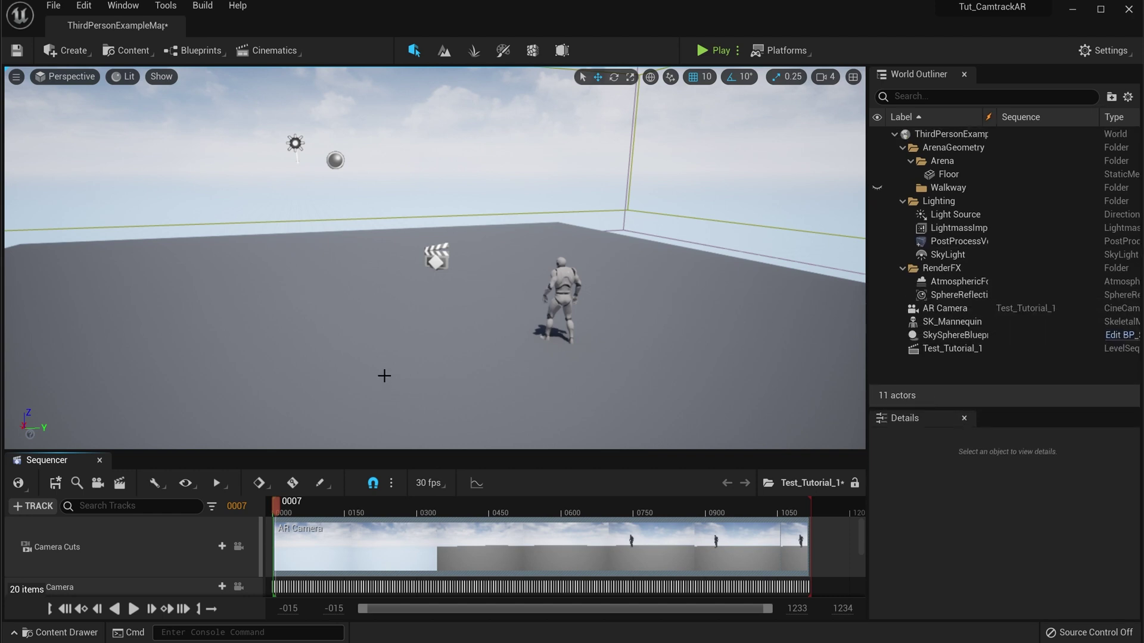
{"action": "mouse_move", "coordinate": [280, 511]}
{"action": "left_mouse_down"}
{"action": "mouse_move", "coordinate": [617, 520]}
{"action": "mouse_move", "coordinate": [296, 515]}
{"action": "mouse_move", "coordinate": [457, 503]}
{"action": "mouse_move", "coordinate": [281, 508]}
{"action": "left_mouse_up"}
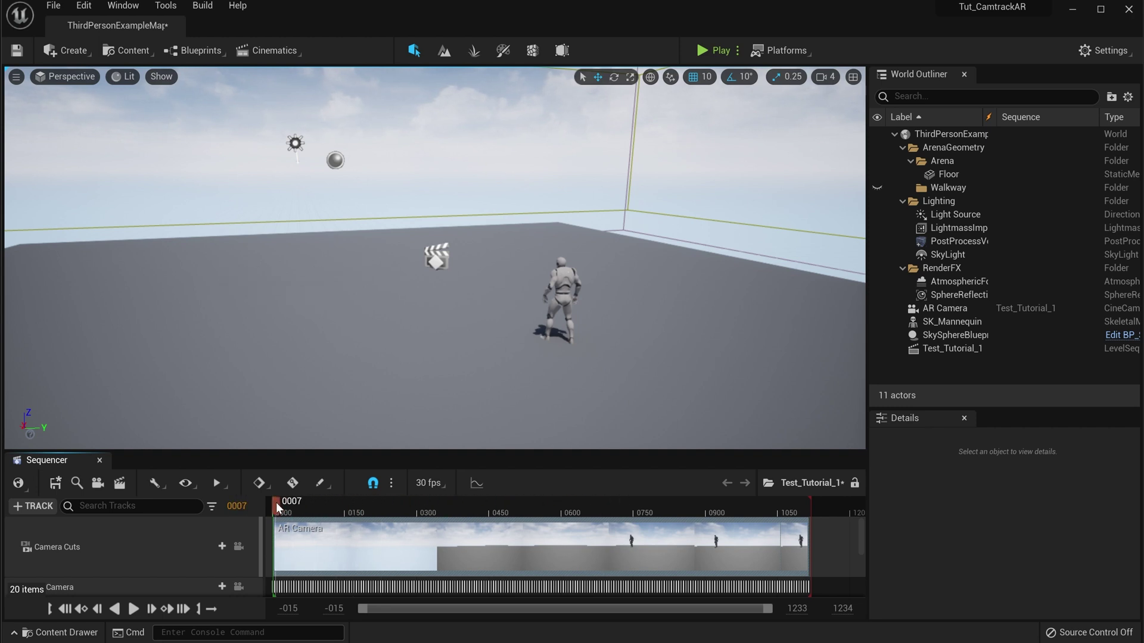
Step: Place an Empty Actor from the Create menu and set its Location X, Y, Z to 0
{"action": "left_click", "coordinate": [81, 54]}
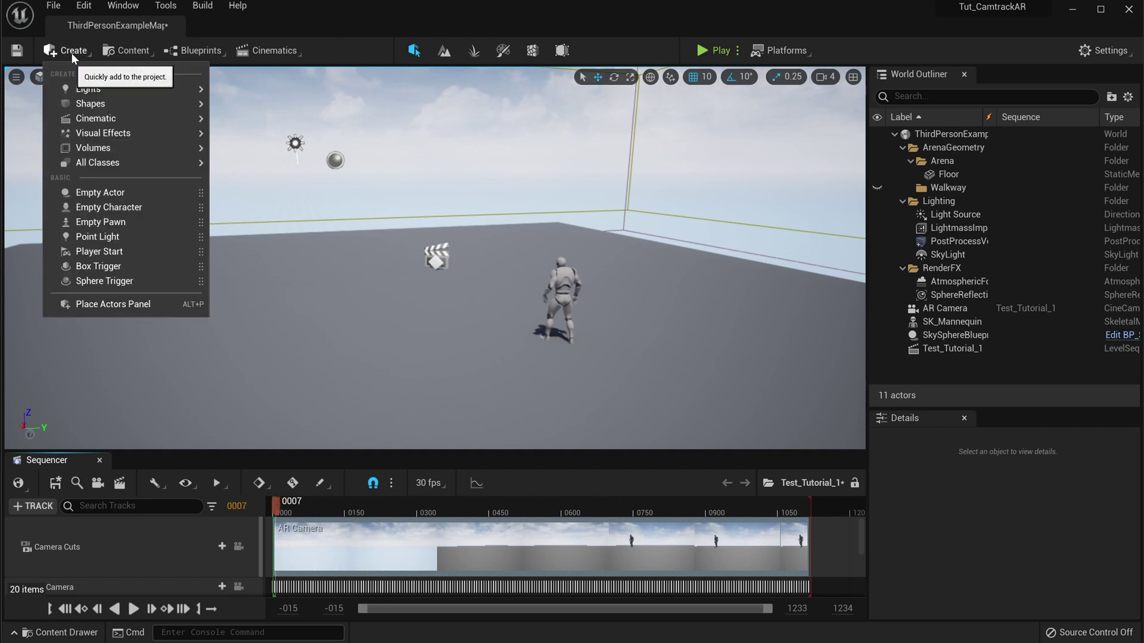
{"action": "left_click_drag", "start_coordinate": [95, 192], "coordinate": [435, 252]}
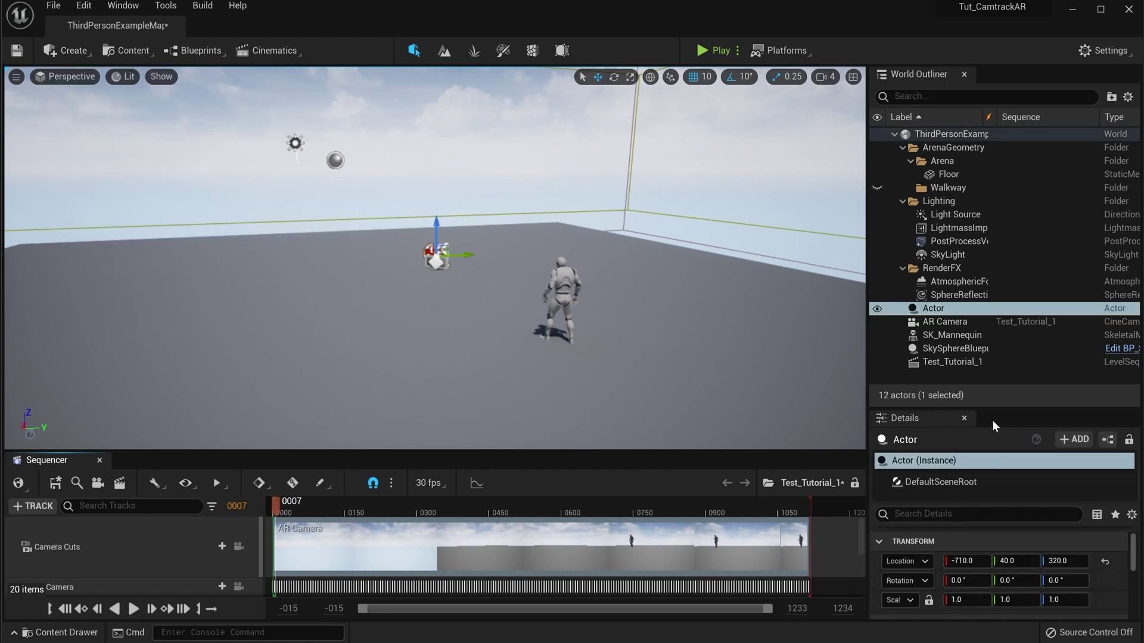
{"action": "left_click_drag", "start_coordinate": [993, 411], "coordinate": [1000, 231]}
{"action": "left_click", "coordinate": [958, 388]}
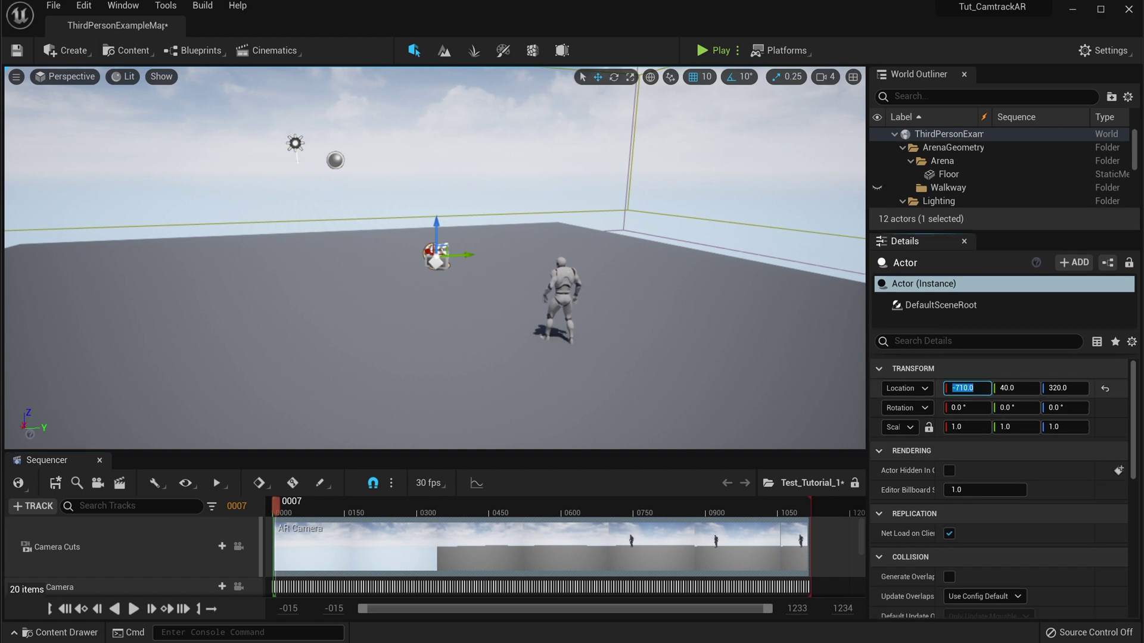
{"action": "type", "text": "0"}
{"action": "key", "text": "Tab"}
{"action": "type", "text": "0"}
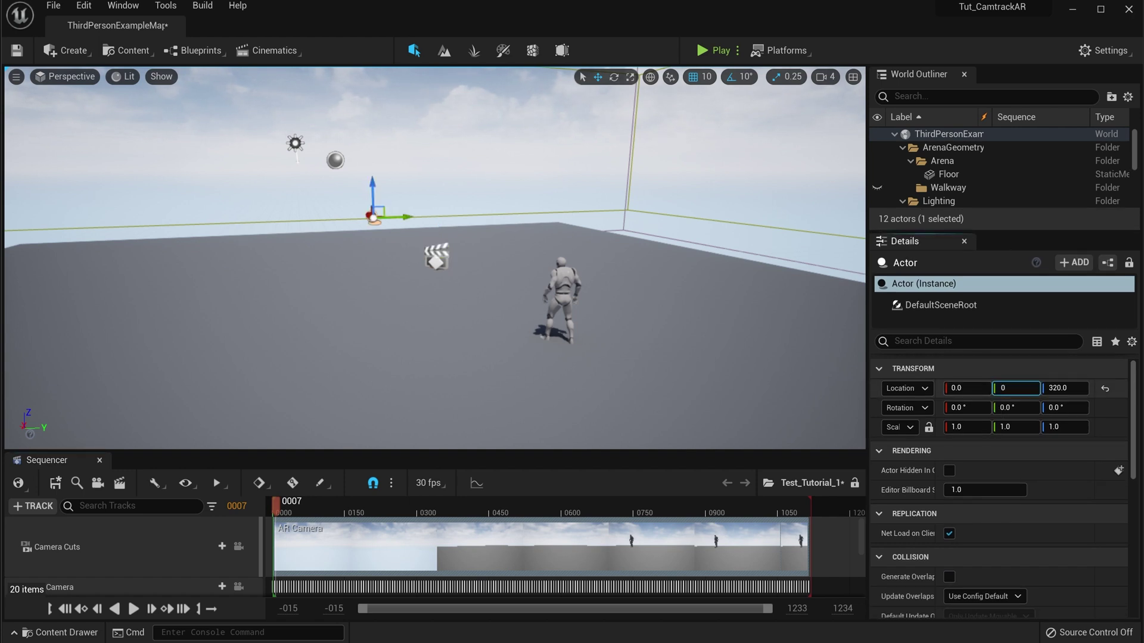
{"action": "key", "text": "Tab"}
{"action": "type", "text": "0"}
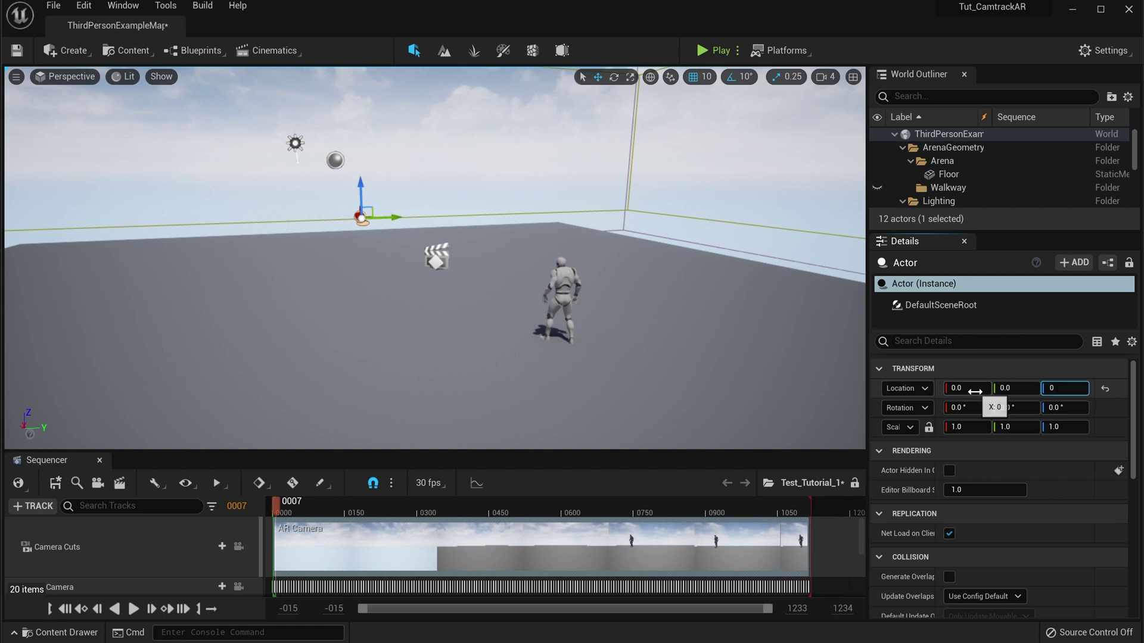
{"action": "left_click", "coordinate": [1002, 370]}
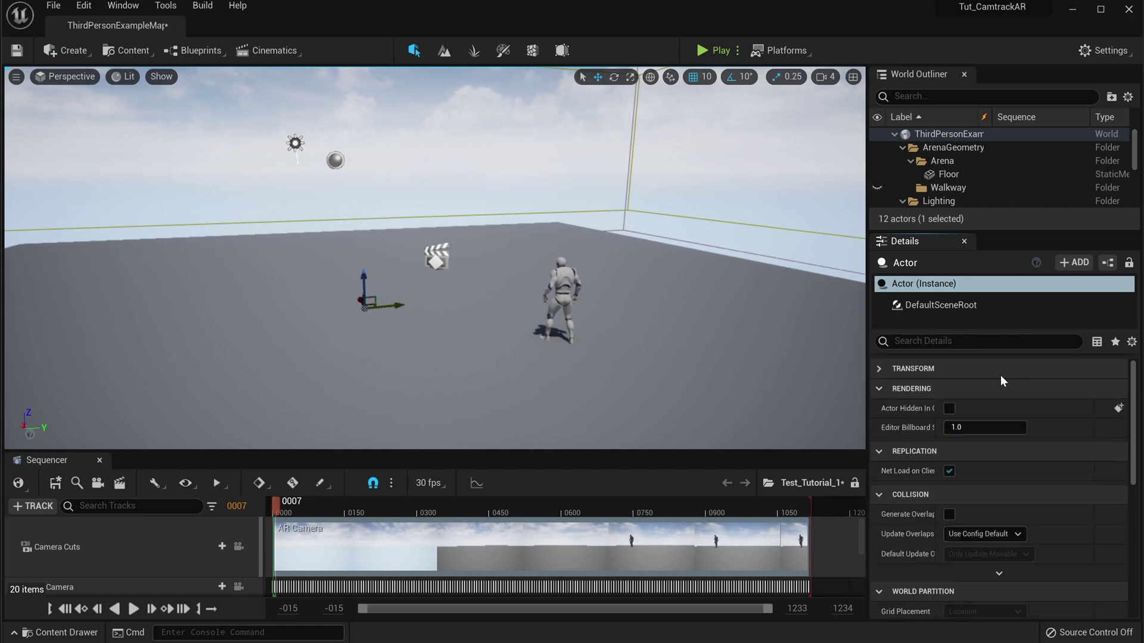
Step: Parent AR Camera under Actor in the World Outliner and pilot AR Camera in the viewport
{"action": "left_click_drag", "start_coordinate": [959, 231], "coordinate": [939, 427]}
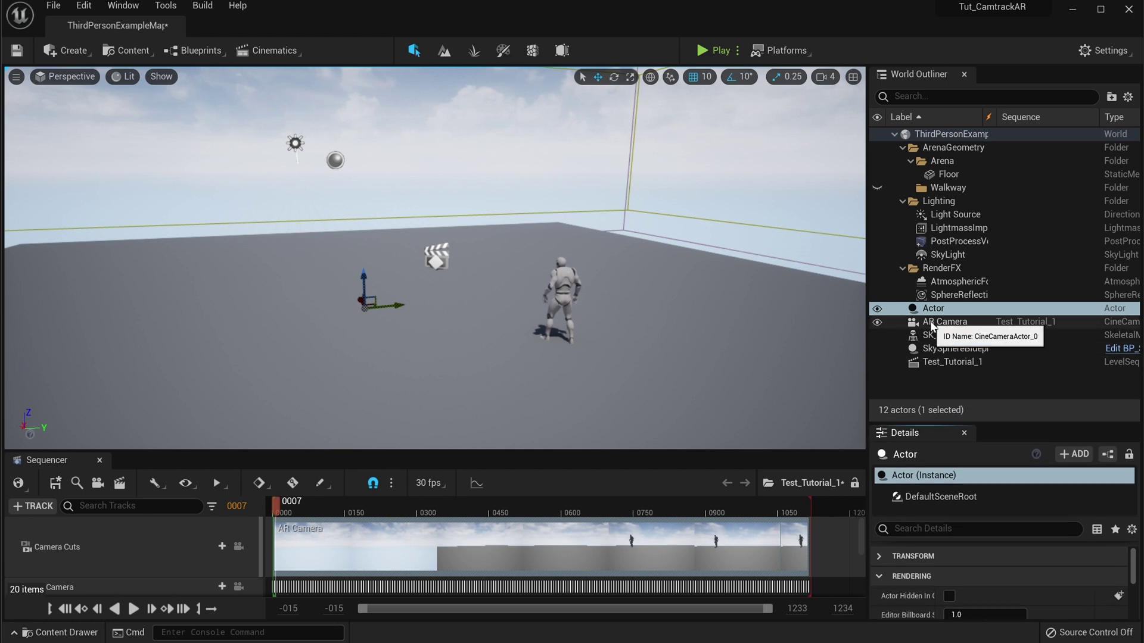
{"action": "left_click_drag", "start_coordinate": [929, 321], "coordinate": [933, 311]}
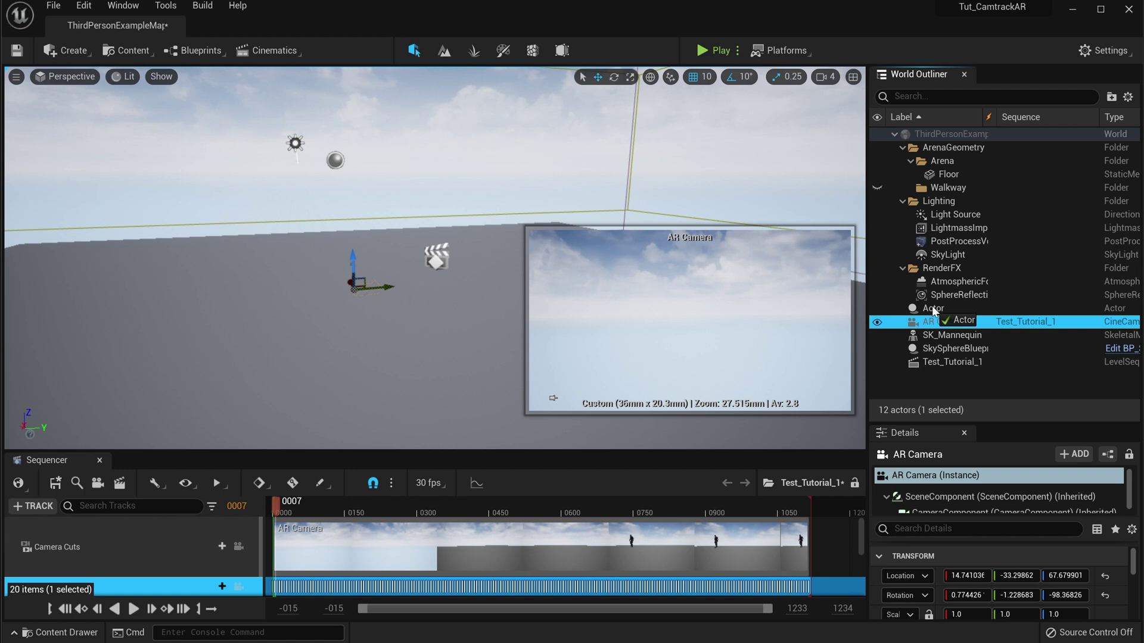
{"action": "left_click_drag", "start_coordinate": [933, 311], "coordinate": [933, 310]}
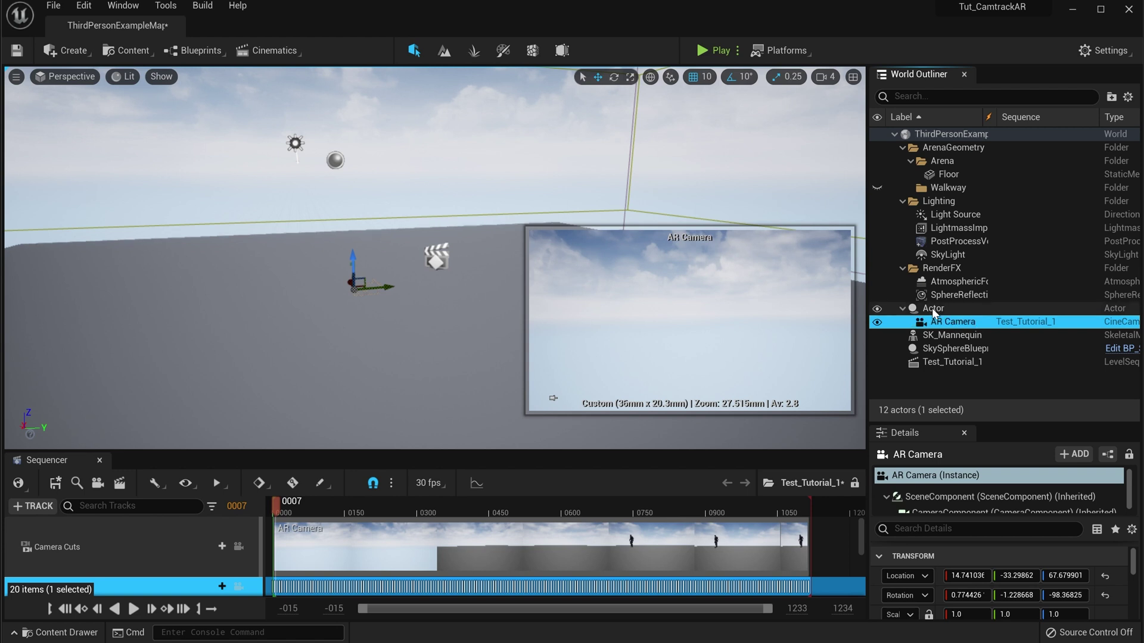
{"action": "left_click", "coordinate": [933, 309]}
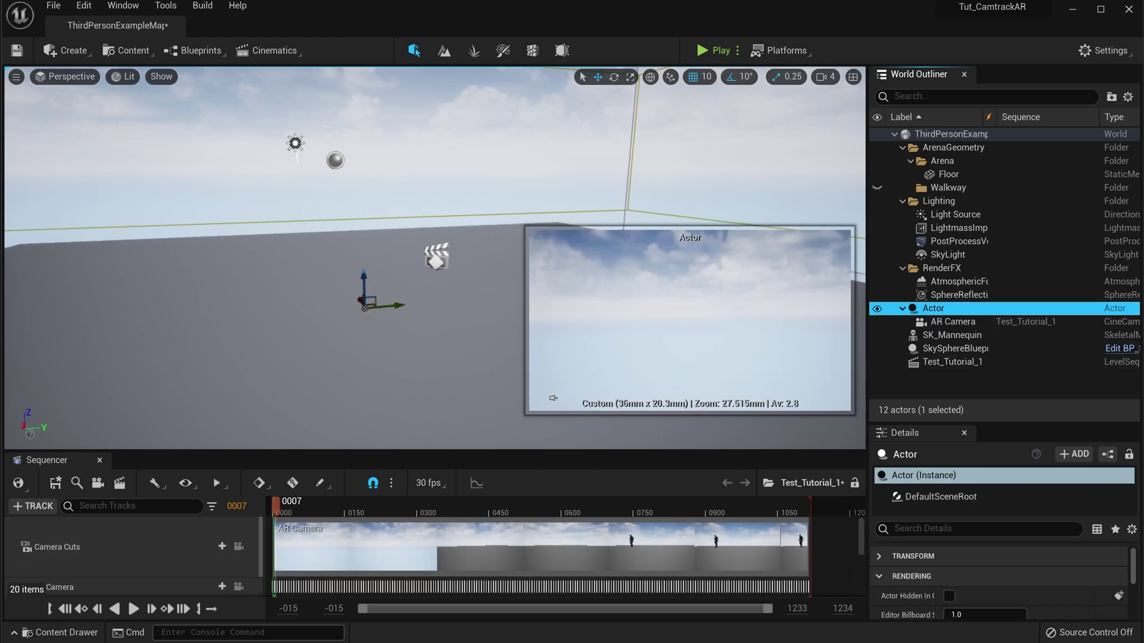
{"action": "left_click", "coordinate": [239, 587]}
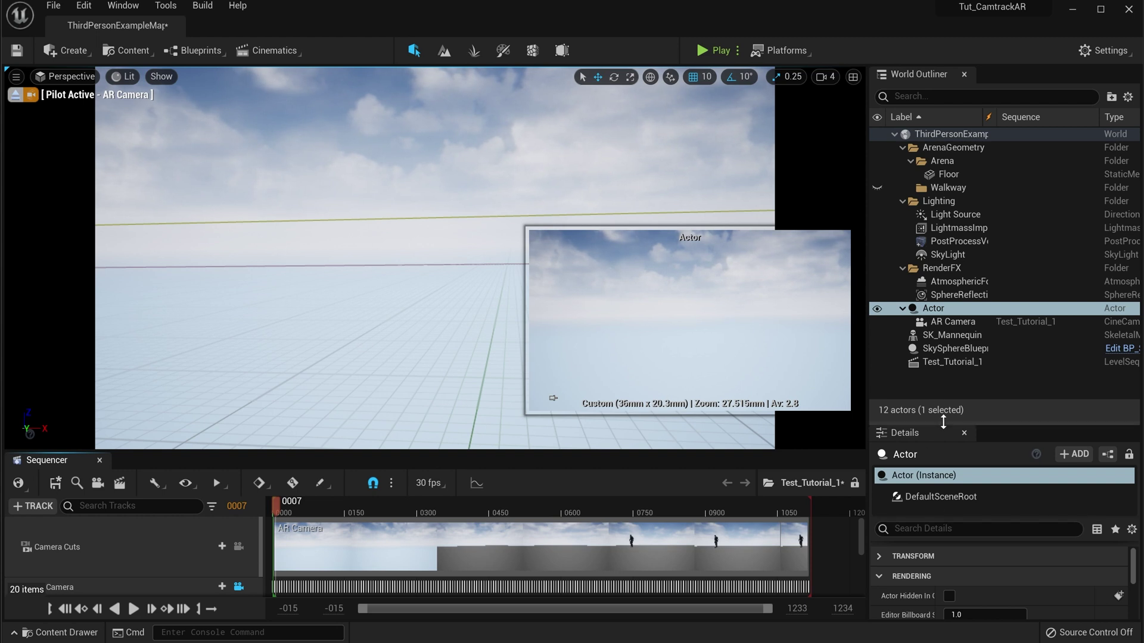
Step: Move the camera rig Actor to location -1077, 256, 137 to frame the mannequin from behind
{"action": "left_click_drag", "start_coordinate": [943, 421], "coordinate": [947, 237]}
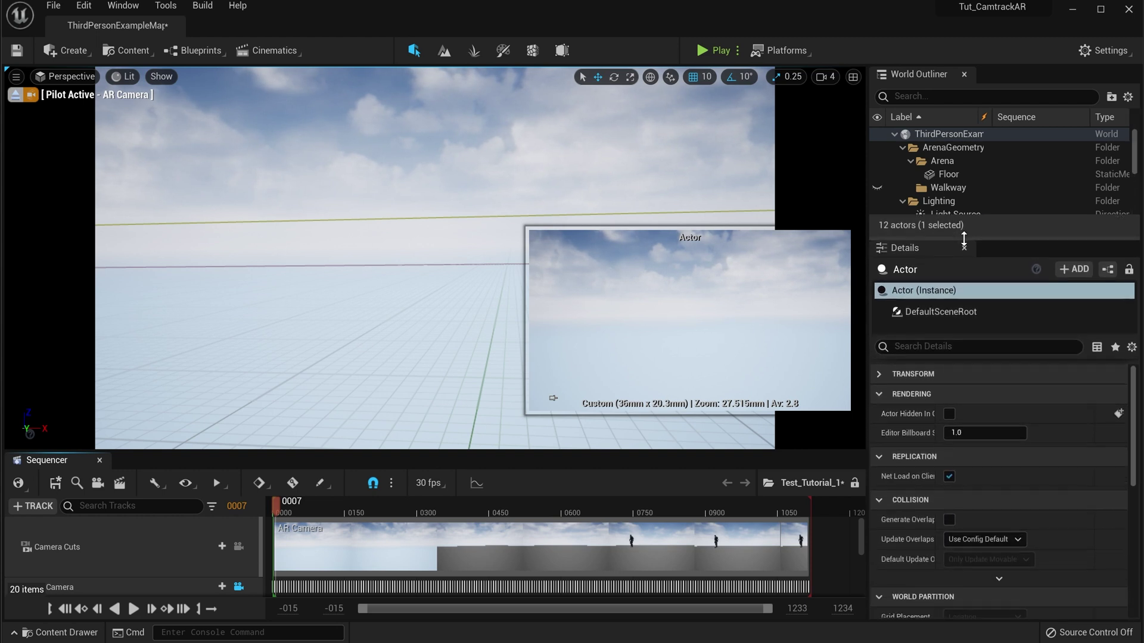
{"action": "left_click", "coordinate": [878, 374]}
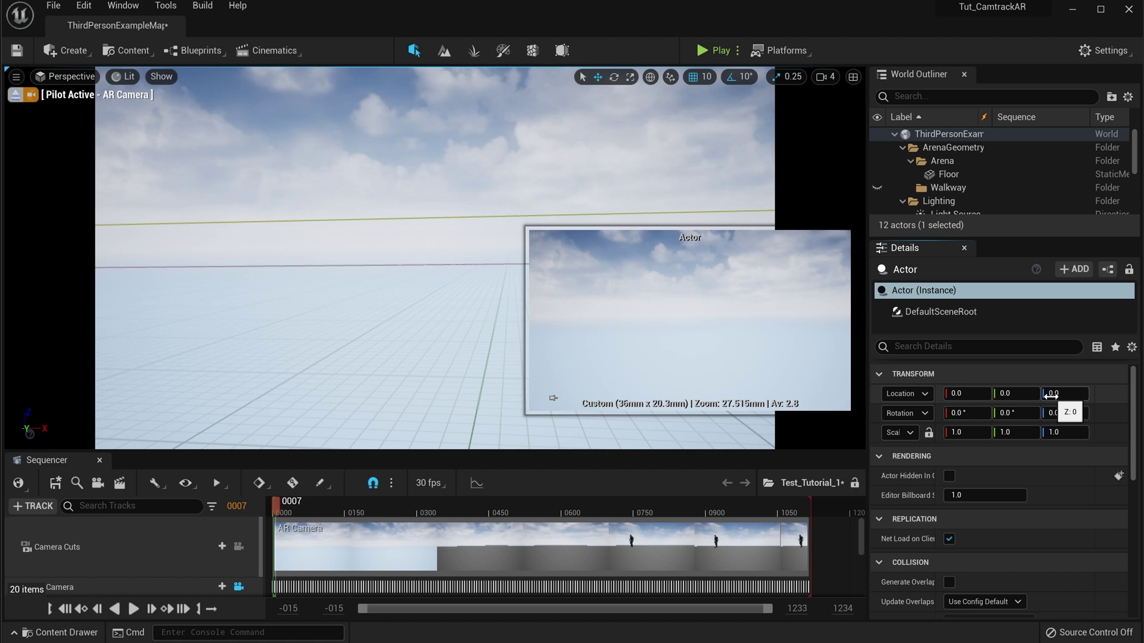
{"action": "left_click_drag", "start_coordinate": [1049, 393], "coordinate": [1120, 412]}
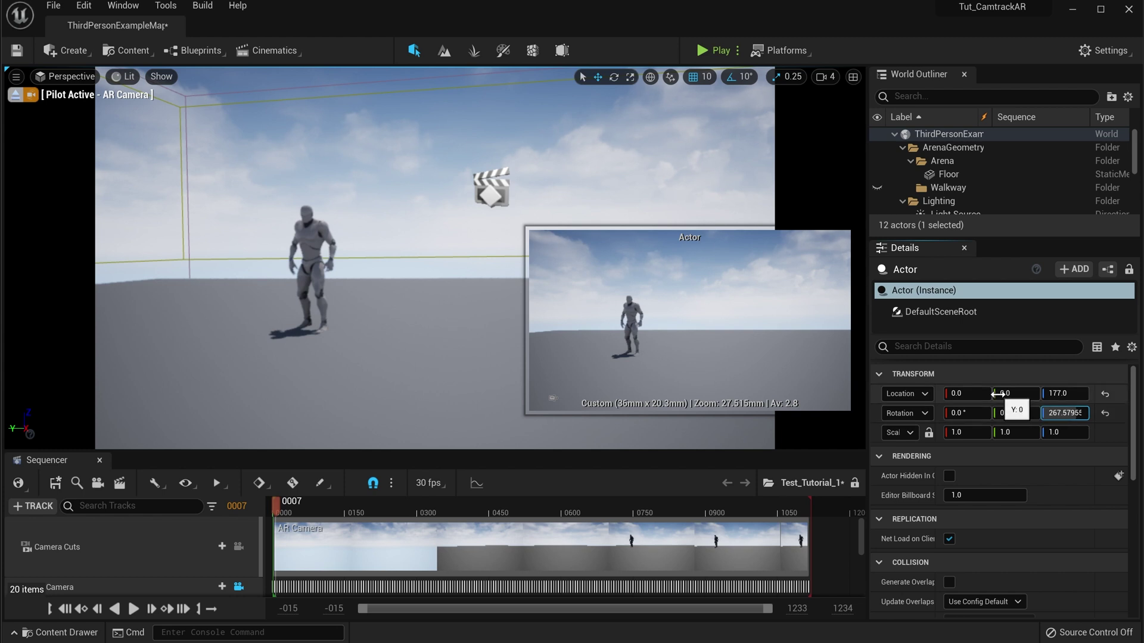
{"action": "left_click_drag", "start_coordinate": [998, 394], "coordinate": [947, 393]}
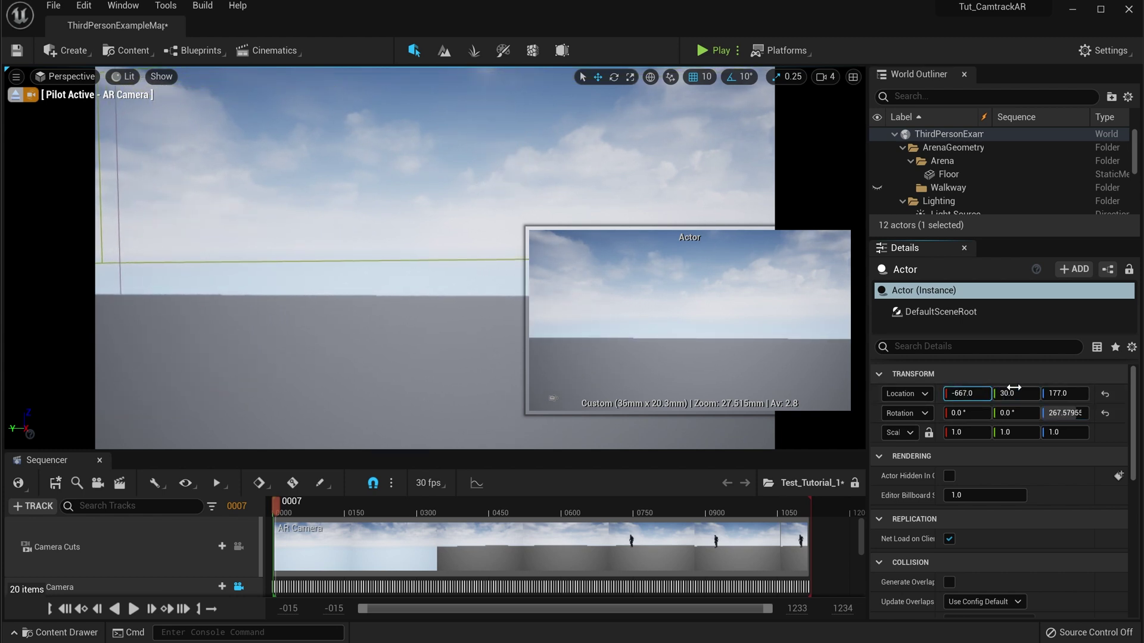
{"action": "left_click_drag", "start_coordinate": [1065, 413], "coordinate": [1053, 413]}
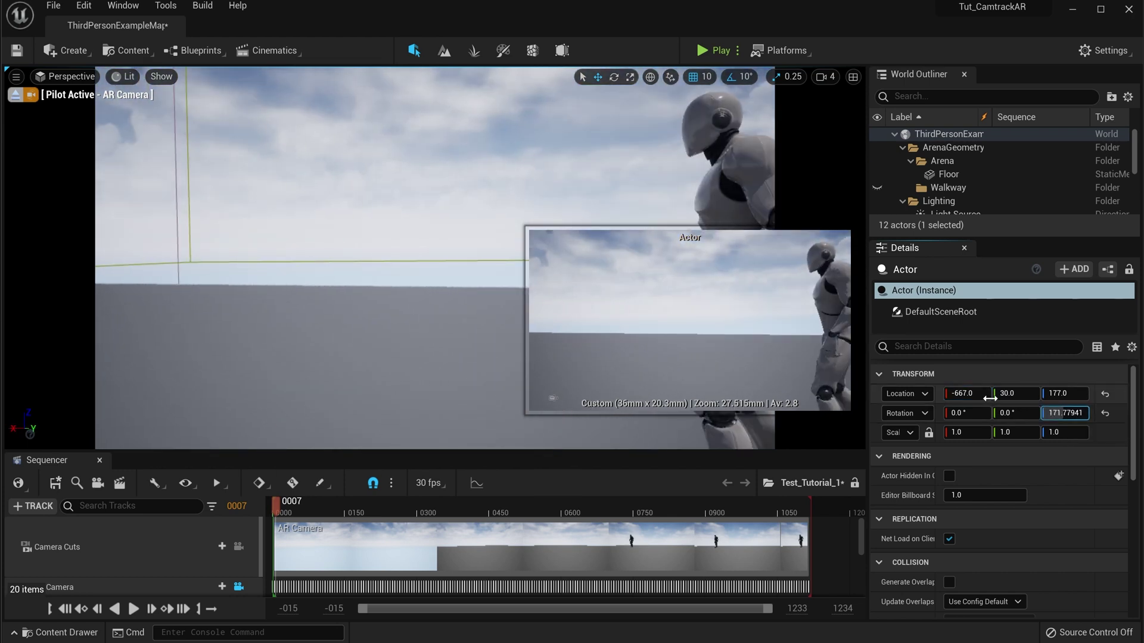
{"action": "left_click", "coordinate": [964, 393]}
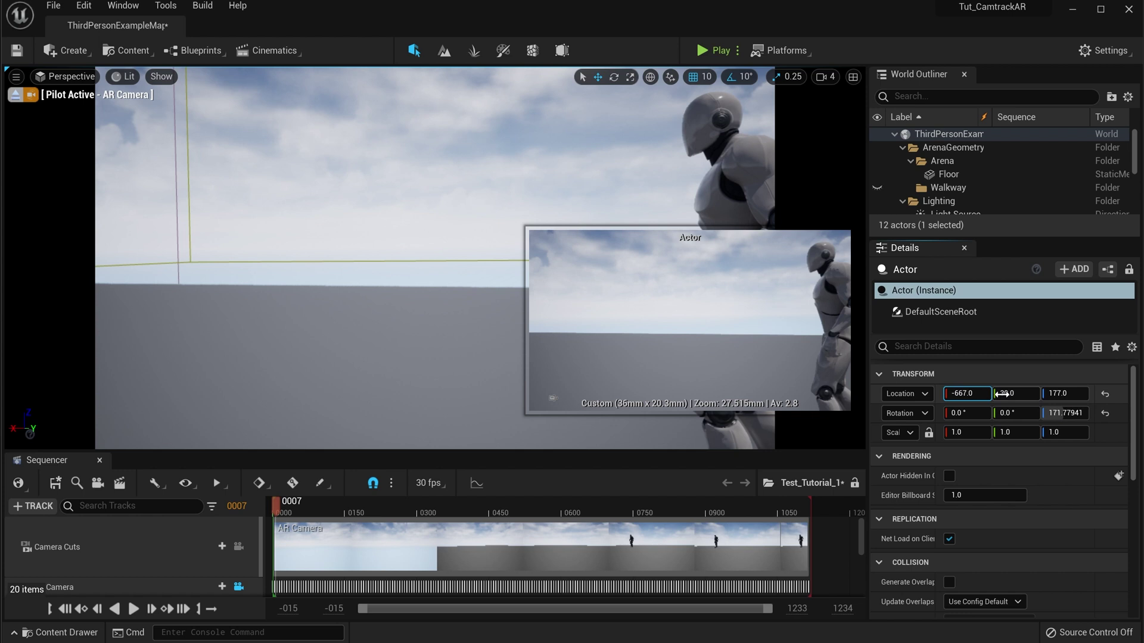
{"action": "left_click_drag", "start_coordinate": [997, 393], "coordinate": [938, 394]}
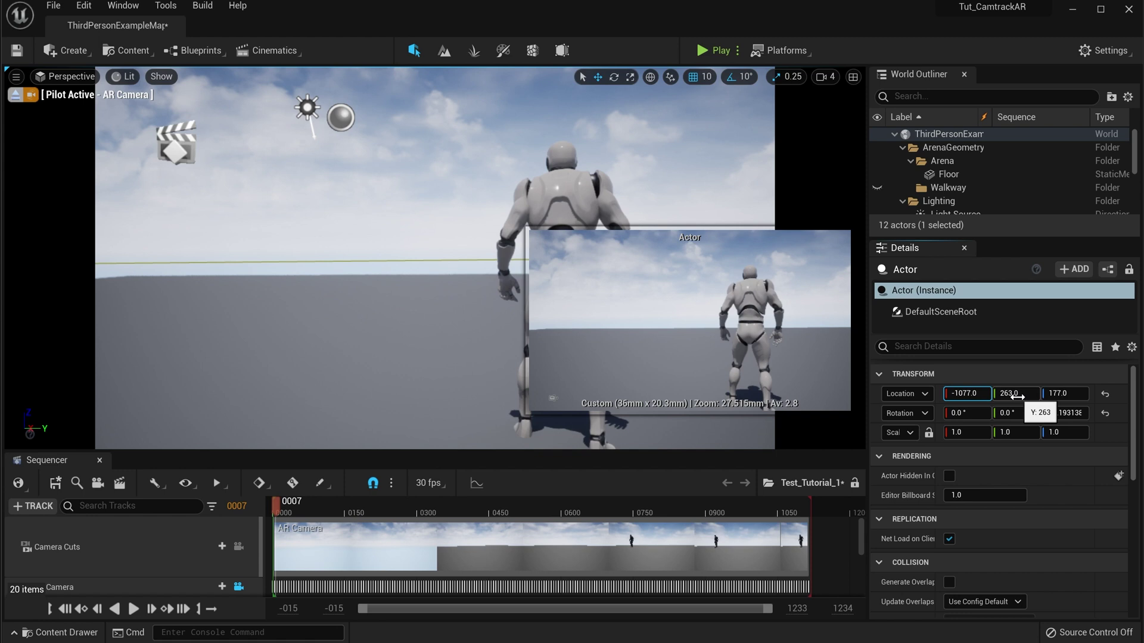
{"action": "left_click", "coordinate": [1016, 394]}
{"action": "left_click_drag", "start_coordinate": [1016, 393], "coordinate": [1054, 393]}
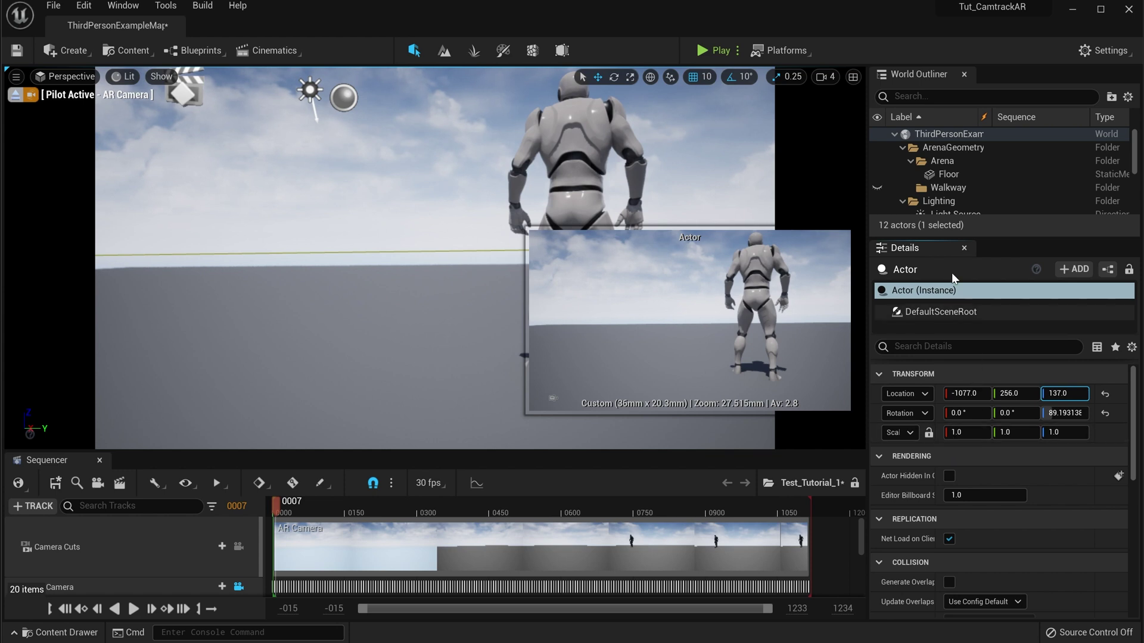
{"action": "left_click_drag", "start_coordinate": [953, 239], "coordinate": [939, 387]}
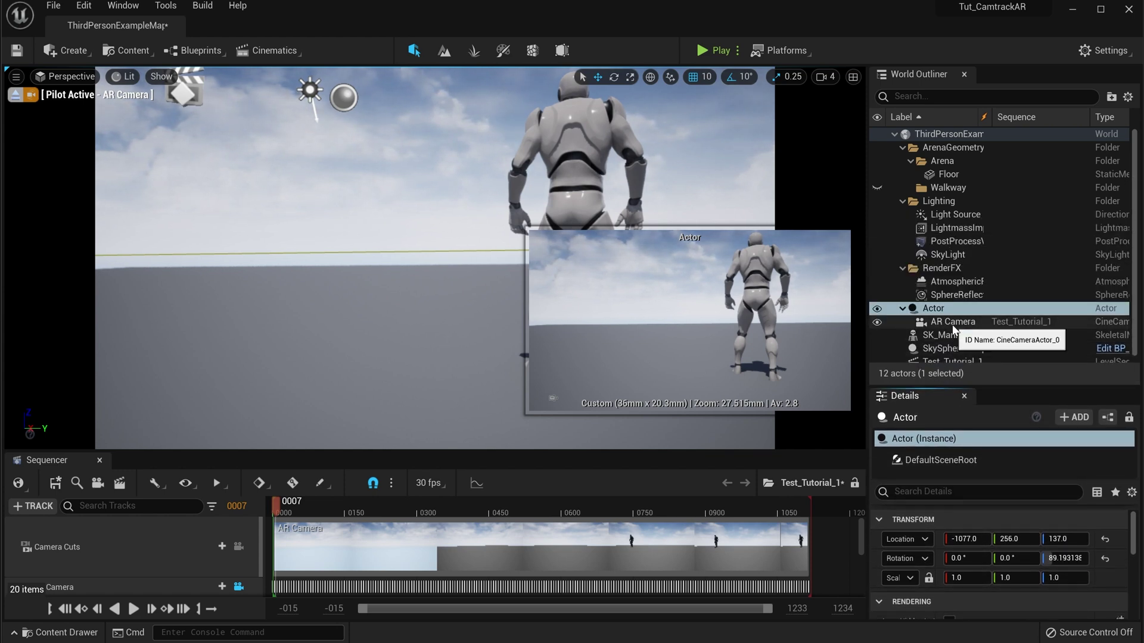
Step: Give the AR Camera's filmback a 48 mm sensor width and 27 mm sensor height
{"action": "left_click", "coordinate": [952, 322]}
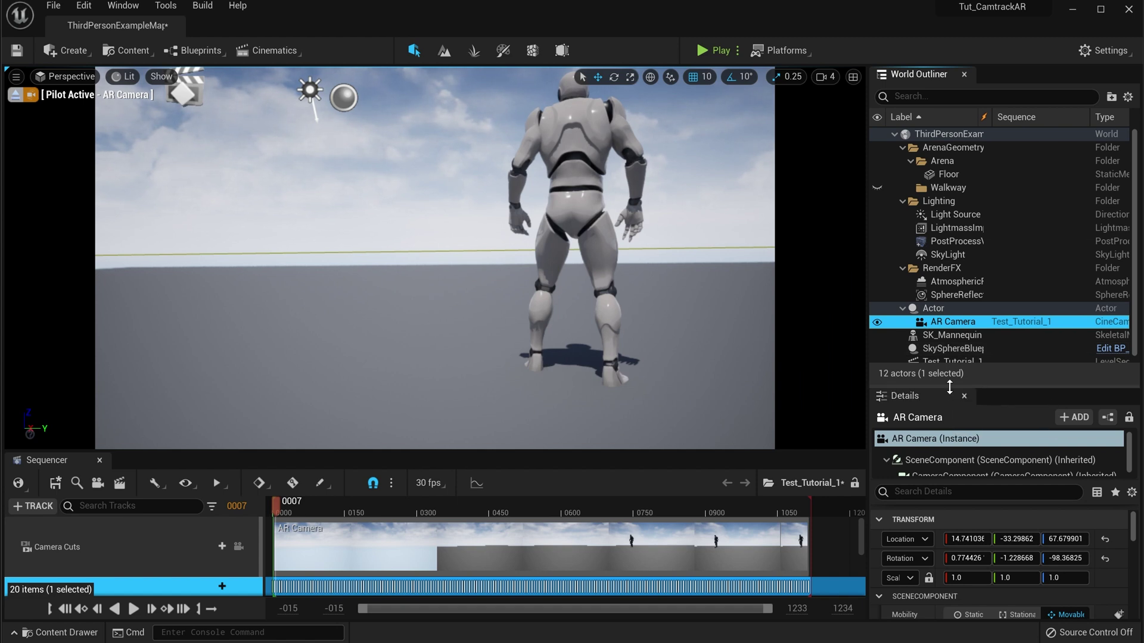
{"action": "left_click_drag", "start_coordinate": [951, 386], "coordinate": [993, 178]}
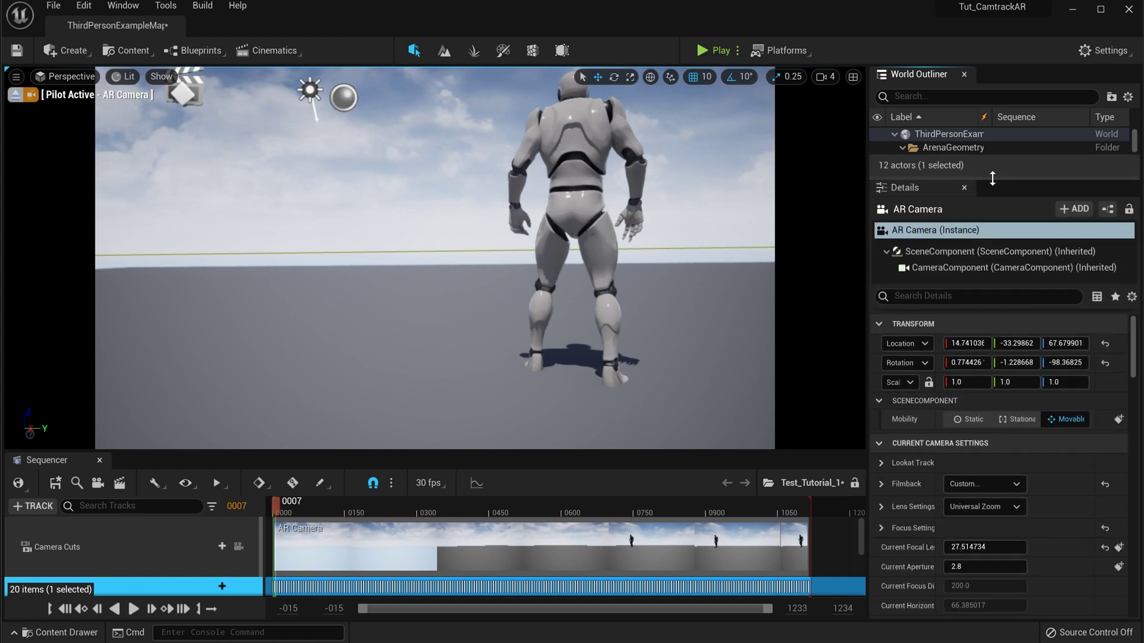
{"action": "left_click", "coordinate": [881, 483]}
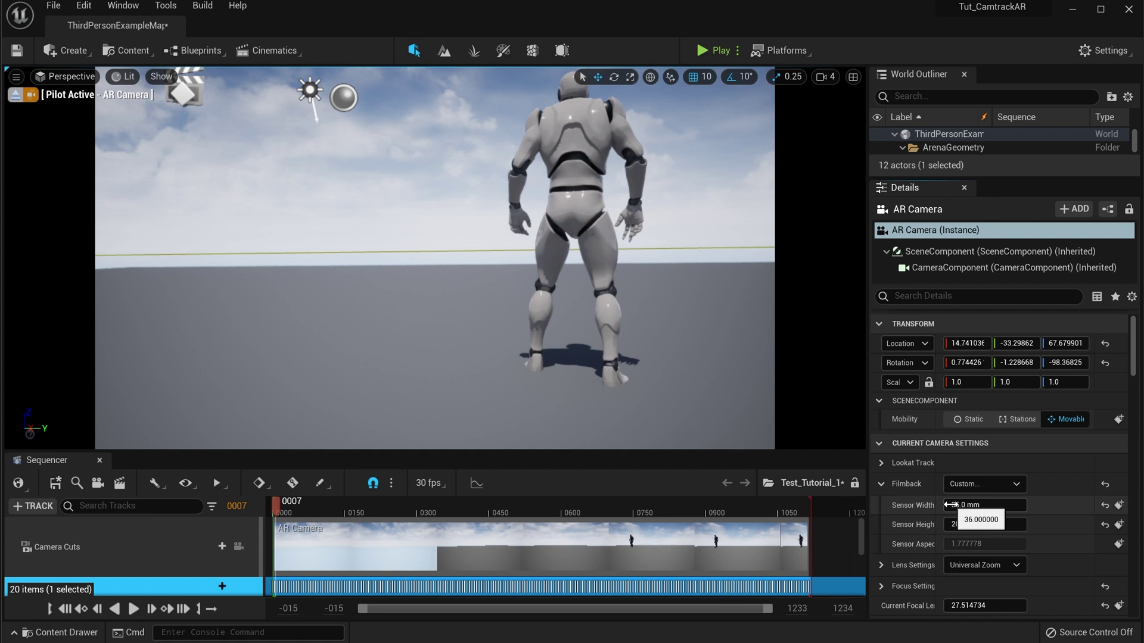
{"action": "left_click", "coordinate": [983, 505]}
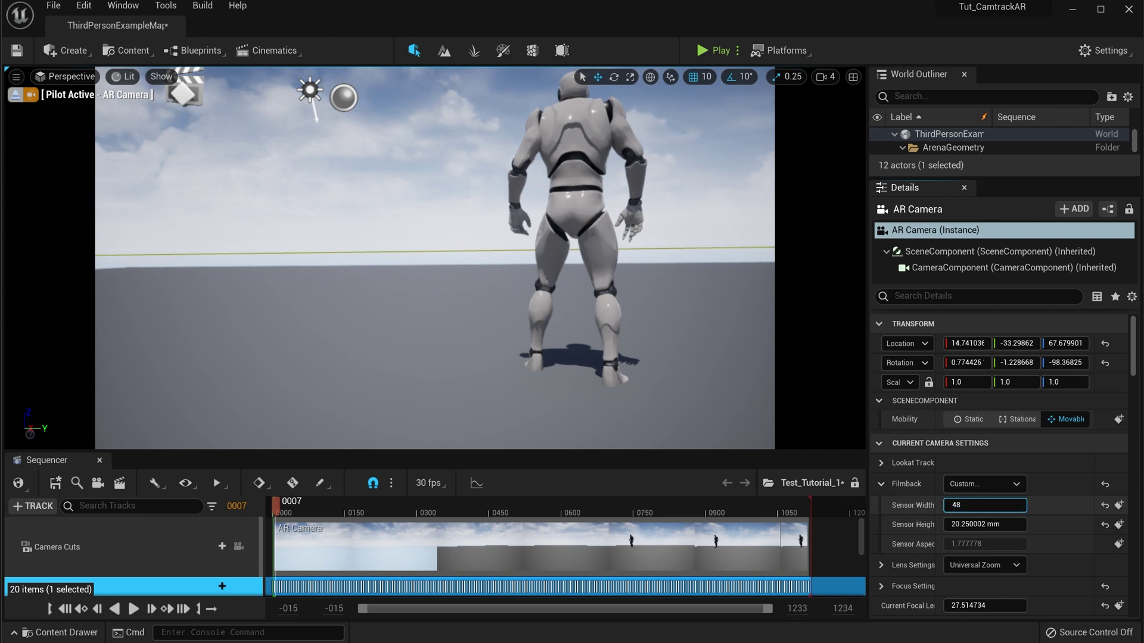
{"action": "key", "text": "Tab"}
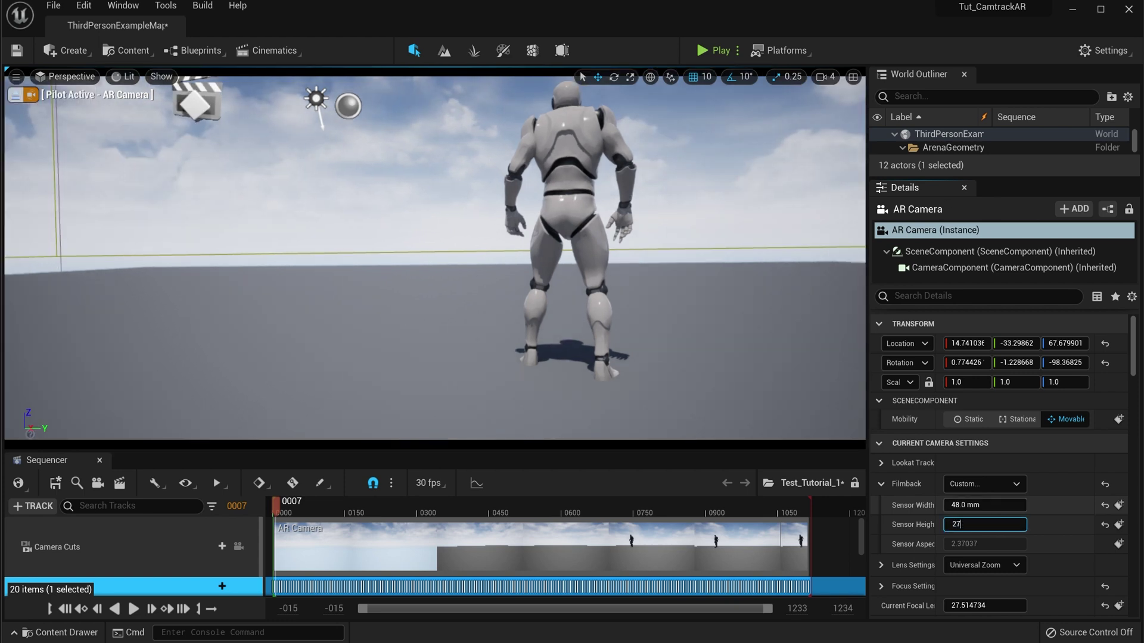
{"action": "type", "text": "27"}
{"action": "key", "text": "Return"}
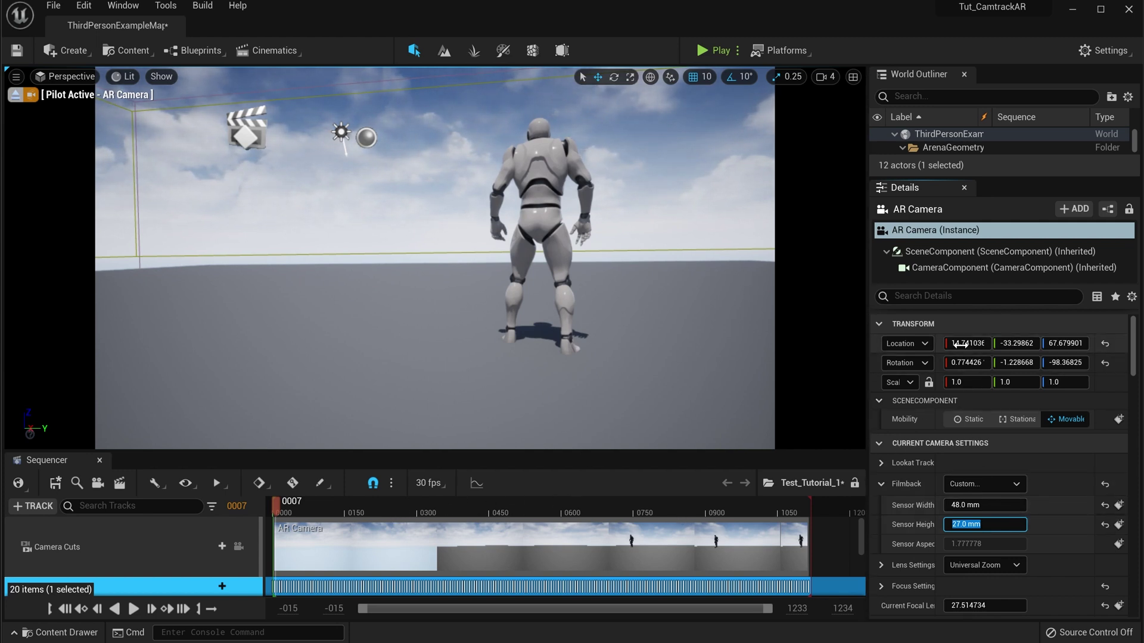
{"action": "left_click_drag", "start_coordinate": [938, 176], "coordinate": [1067, 284]}
Step: Move the camera rig Actor to location -958, 257, 124
{"action": "left_click", "coordinate": [933, 309]}
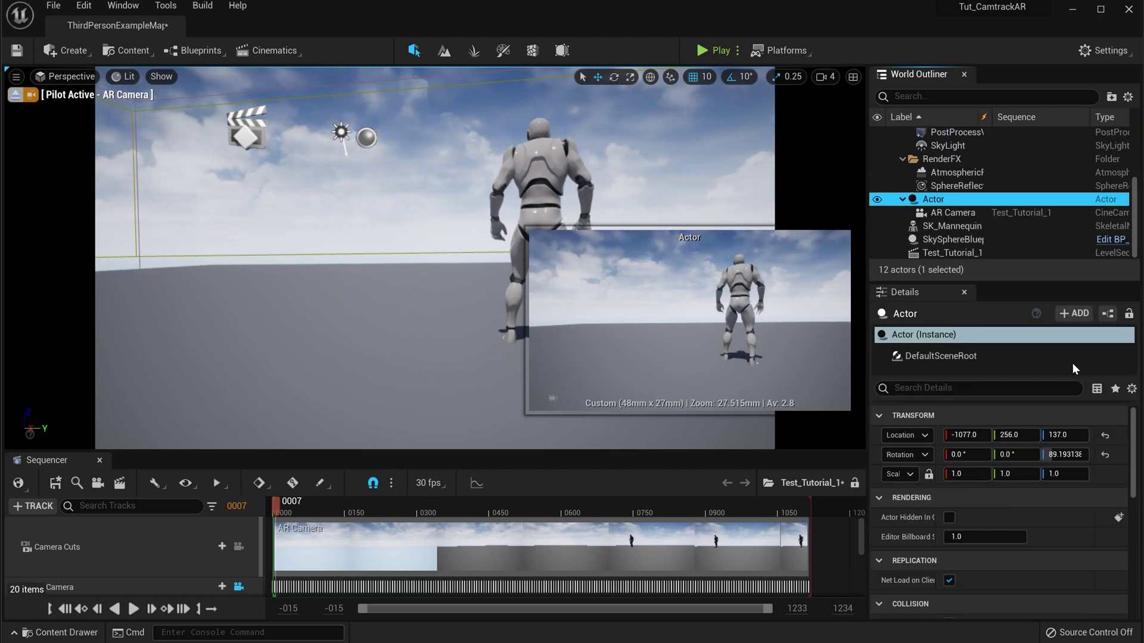
{"action": "left_click_drag", "start_coordinate": [1008, 436], "coordinate": [1057, 435]}
{"action": "left_click", "coordinate": [1012, 434]}
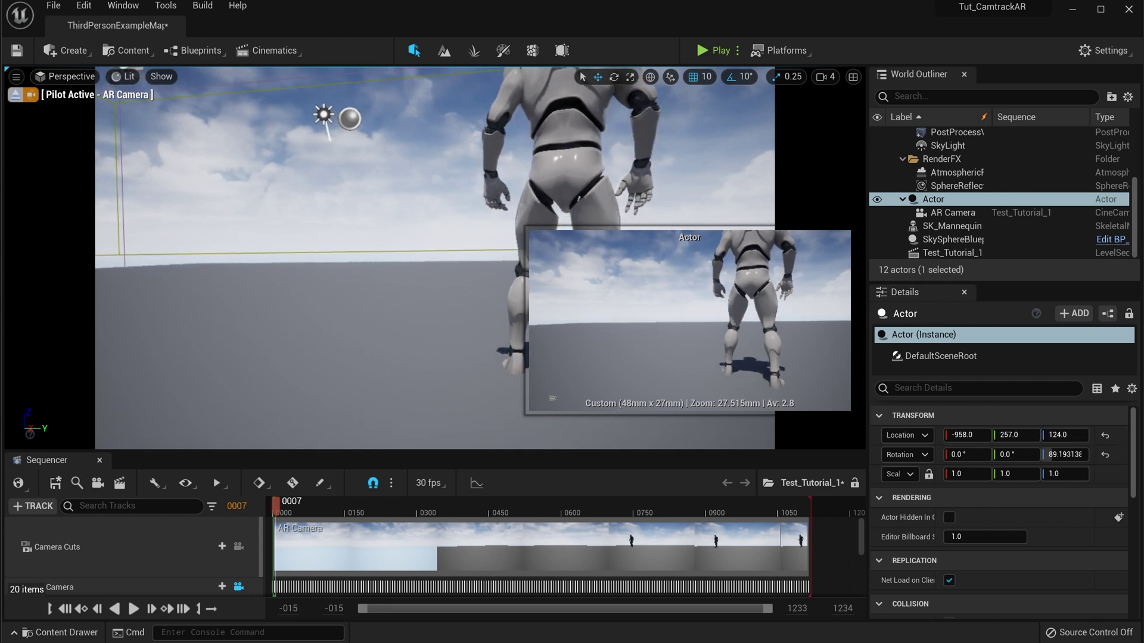
Step: Select the mannequin and rotate it to about 241.87° around Z
{"action": "left_click", "coordinate": [758, 264]}
{"action": "left_click", "coordinate": [572, 191]}
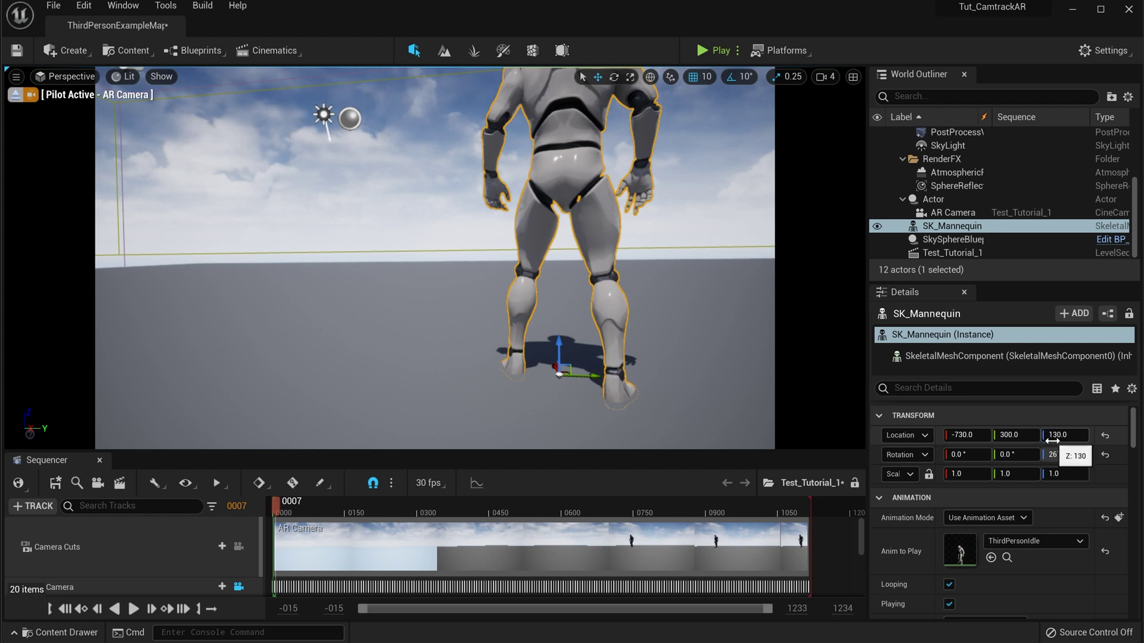
{"action": "left_click_drag", "start_coordinate": [1064, 455], "coordinate": [1067, 454]}
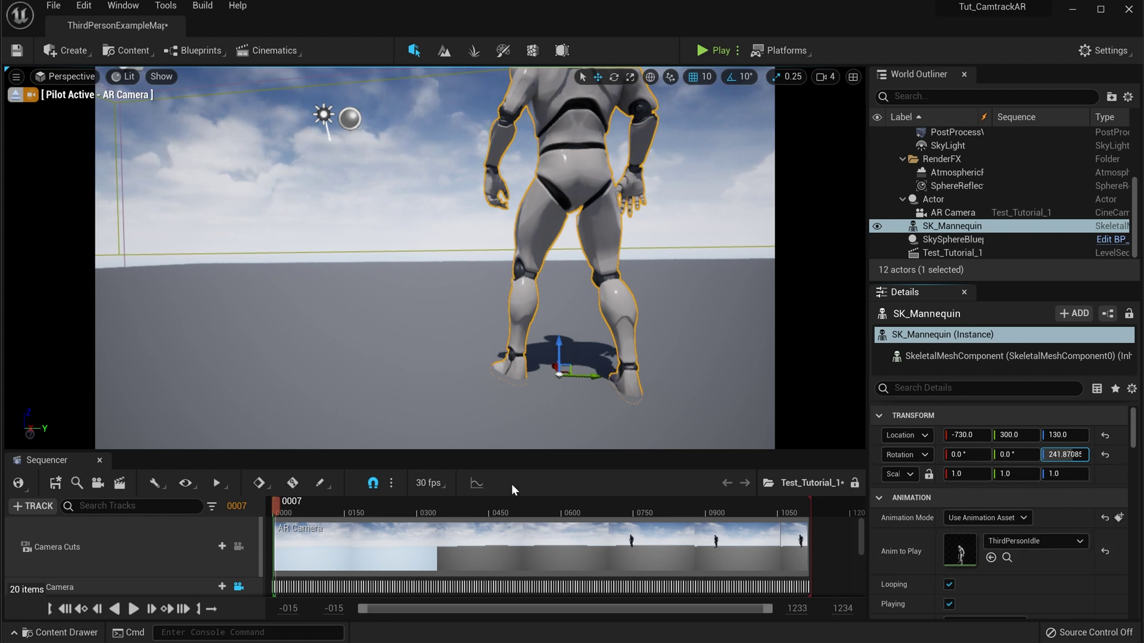
Step: Move the camera rig to -926, 287, 106, previewing the camera move in the Sequencer
{"action": "left_click", "coordinate": [279, 507]}
{"action": "left_click_drag", "start_coordinate": [278, 505], "coordinate": [578, 517]}
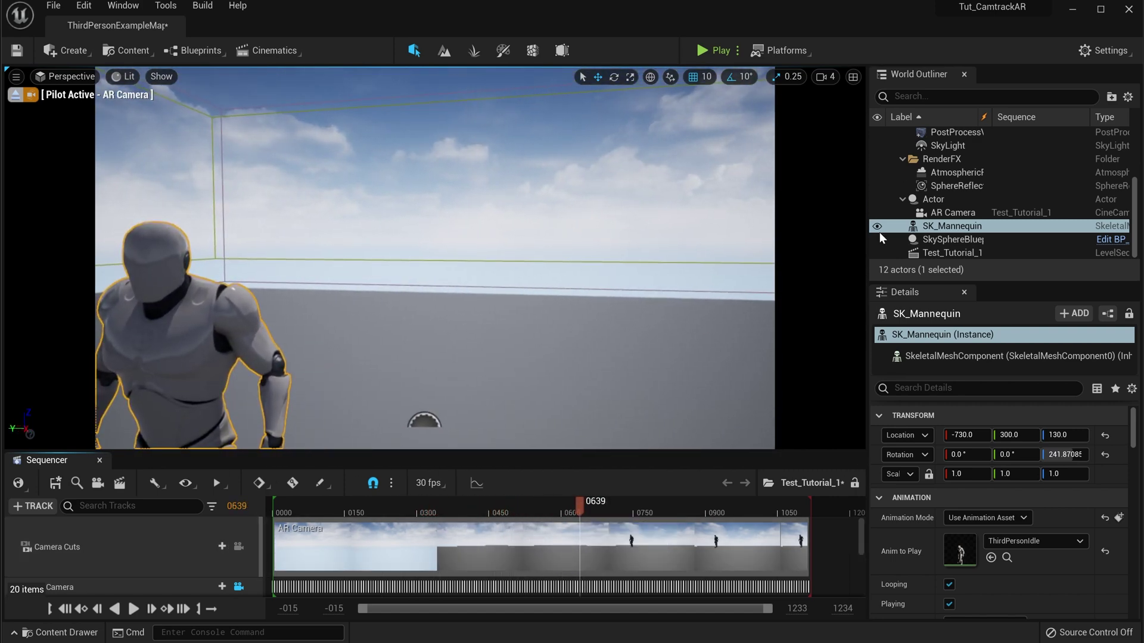
{"action": "left_click", "coordinate": [935, 196]}
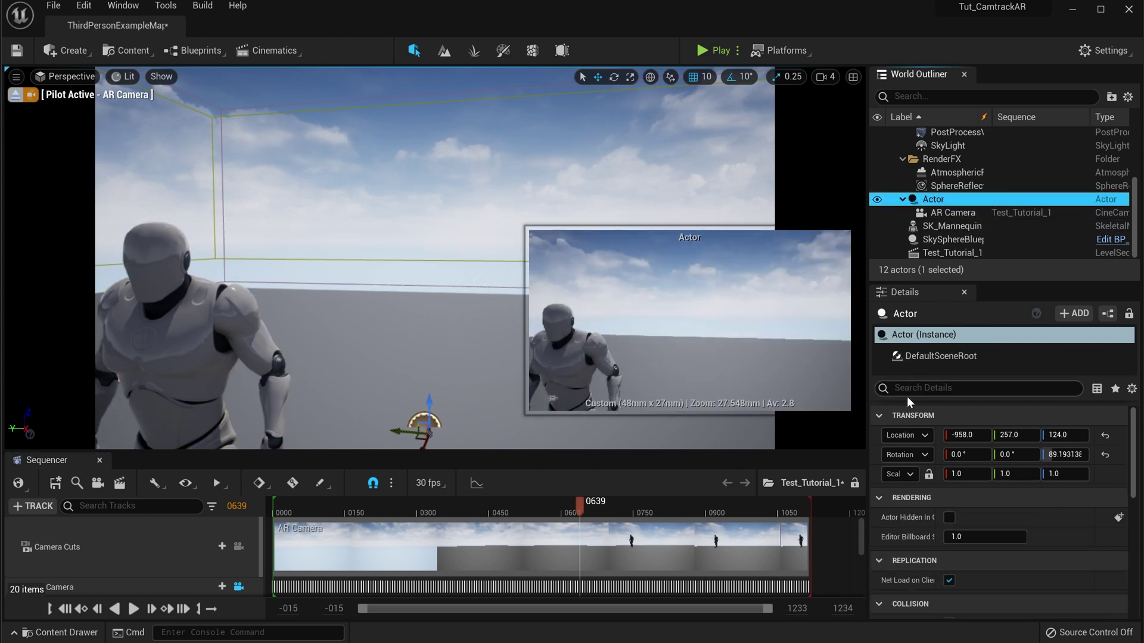
{"action": "left_click_drag", "start_coordinate": [963, 435], "coordinate": [1047, 435]}
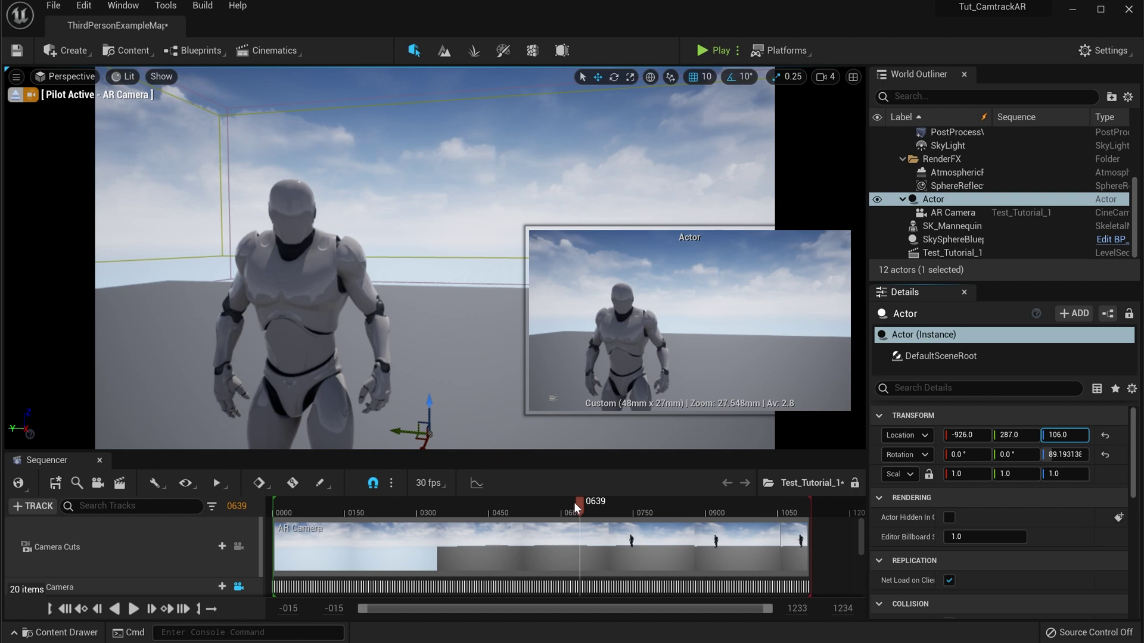
{"action": "left_click_drag", "start_coordinate": [584, 502], "coordinate": [277, 489]}
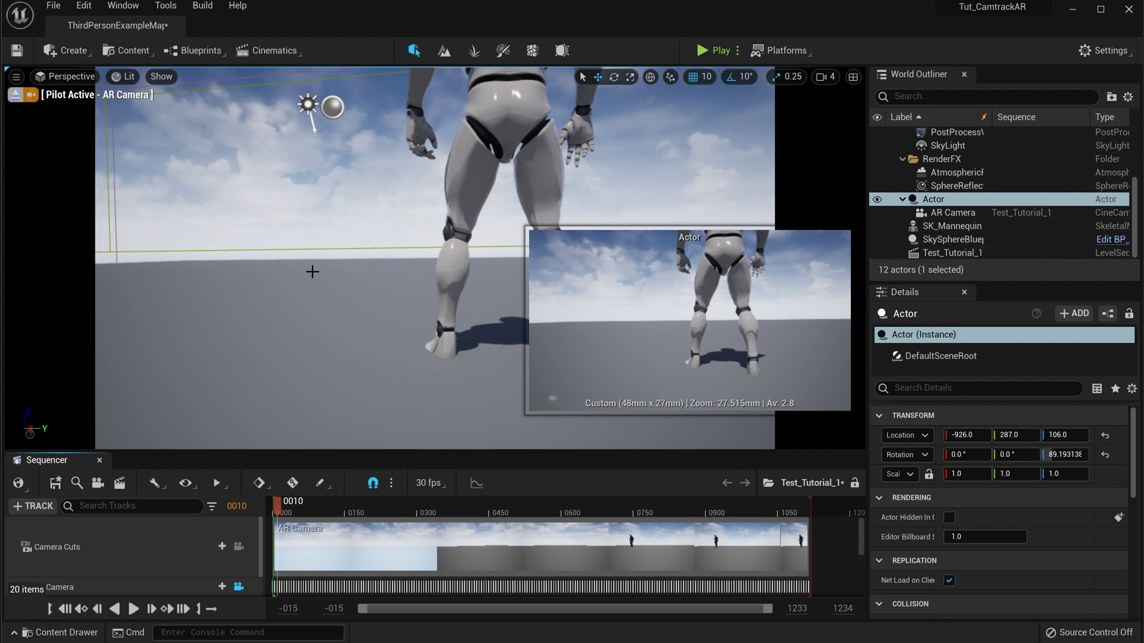
{"action": "left_click", "coordinate": [254, 335]}
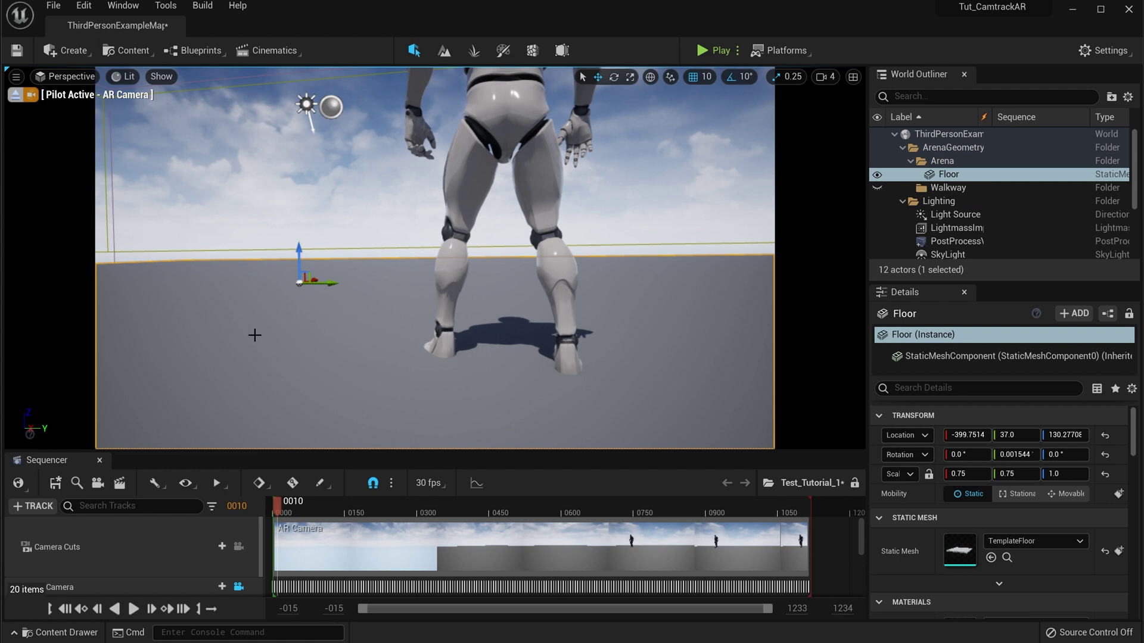
Step: Delete the floor and the ArenaGeometry and Arena folders from the level
{"action": "key", "text": "Delete"}
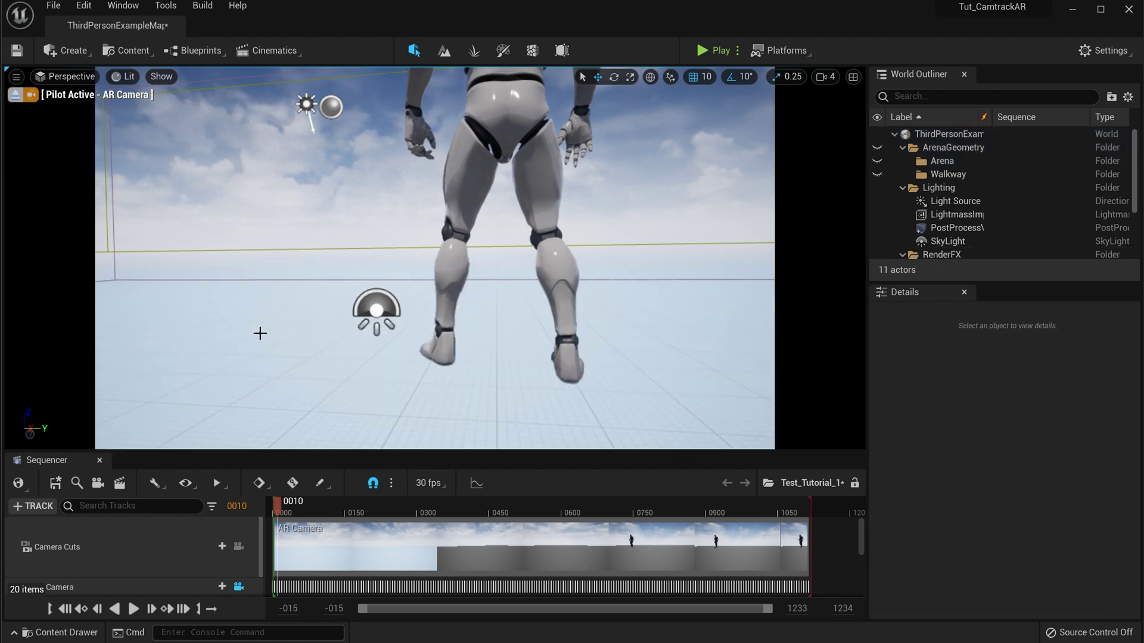
{"action": "left_click", "coordinate": [339, 195]}
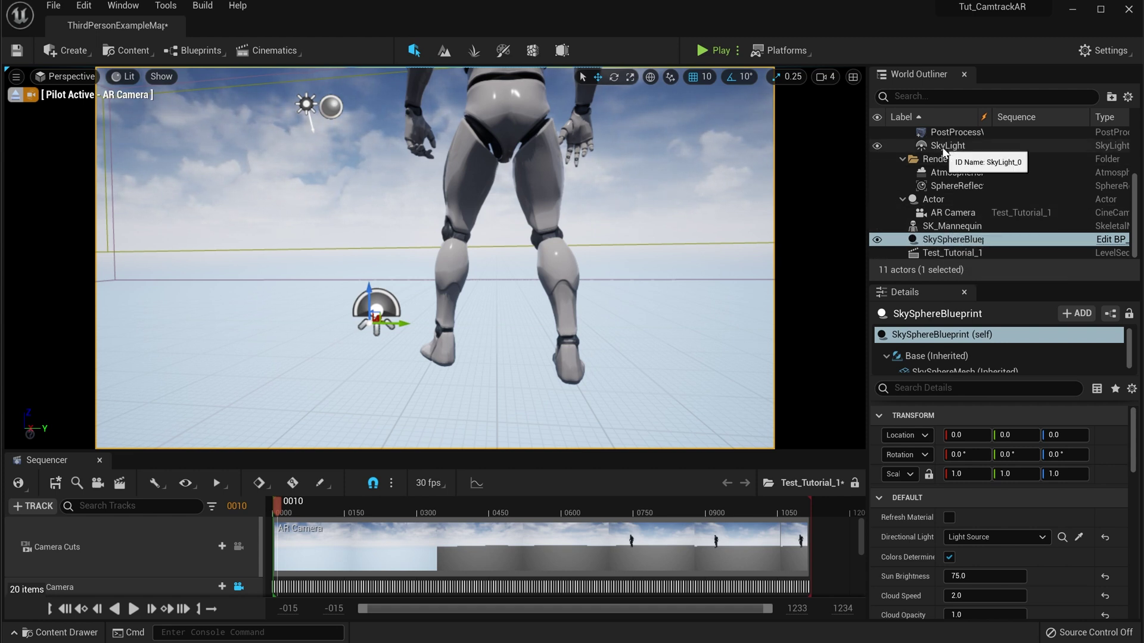
{"action": "scroll", "coordinate": [942, 149], "scroll_direction": "up", "scroll_amount": 5}
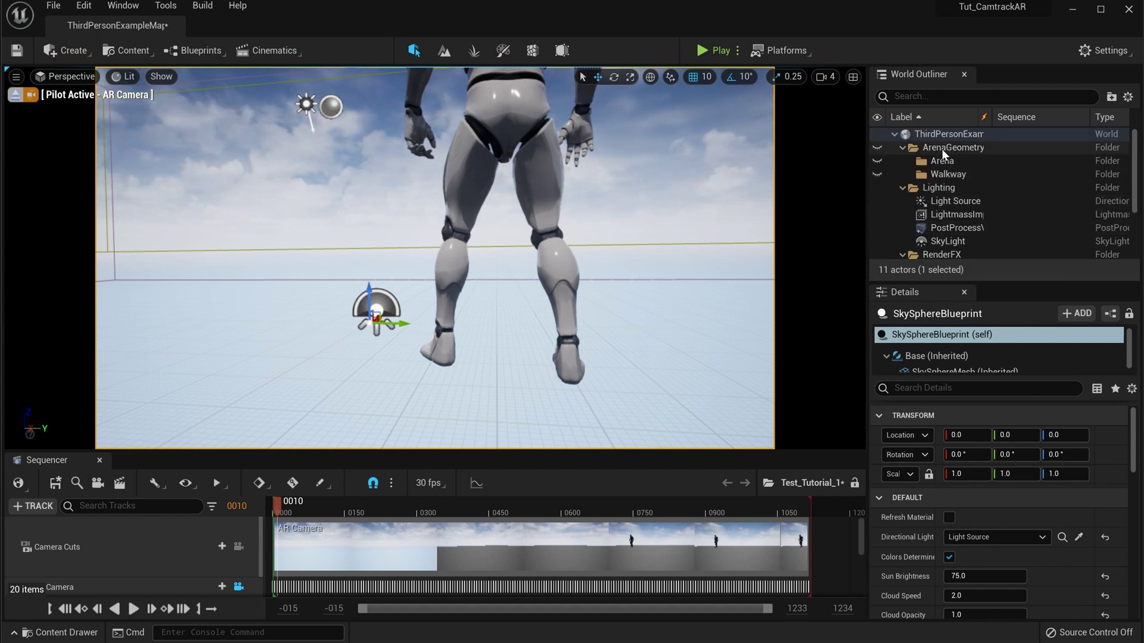
{"action": "left_click", "coordinate": [946, 149]}
{"action": "key", "text": "Delete"}
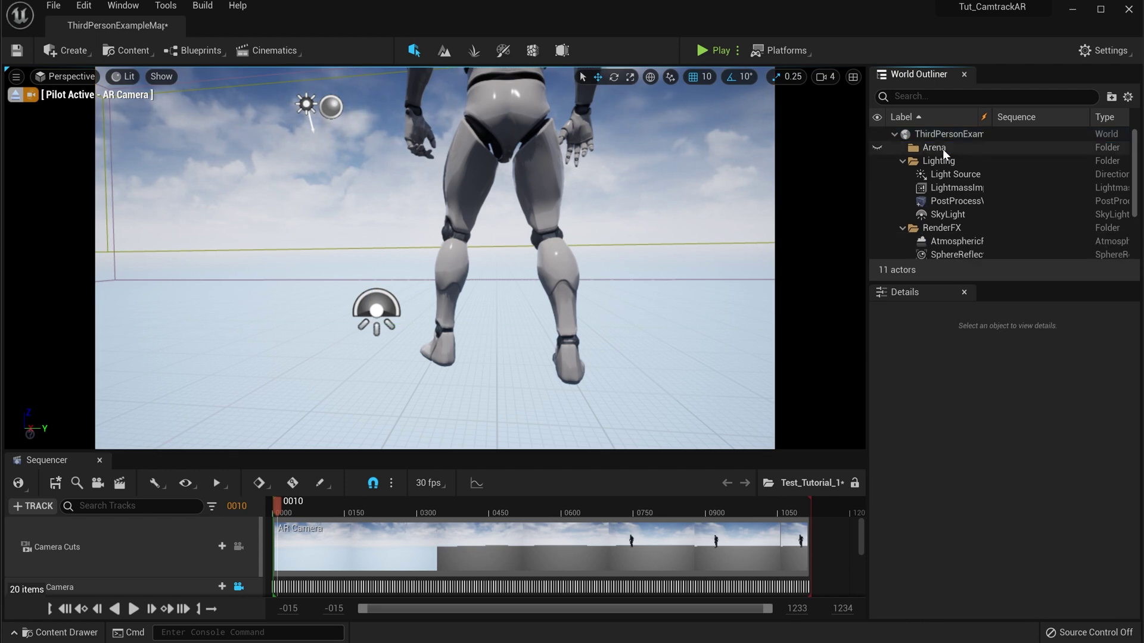
{"action": "left_click", "coordinate": [943, 149]}
{"action": "key", "text": "Delete"}
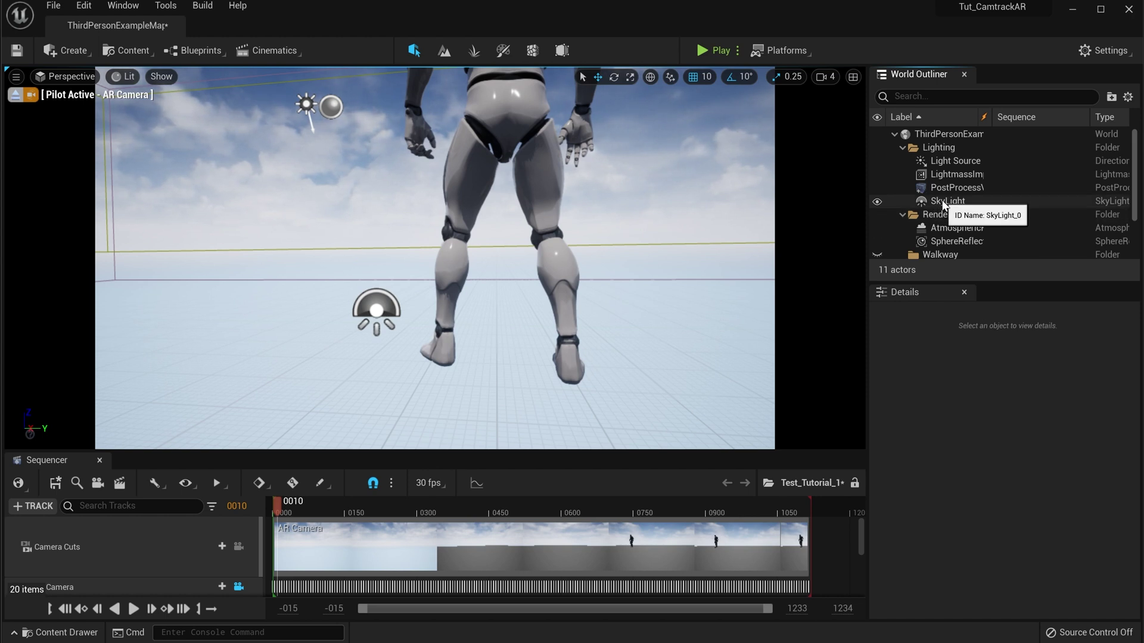
Step: Delete the SkyLight, AtmosphericFog and the Walkway folder
{"action": "left_click", "coordinate": [877, 202]}
{"action": "left_click", "coordinate": [877, 201]}
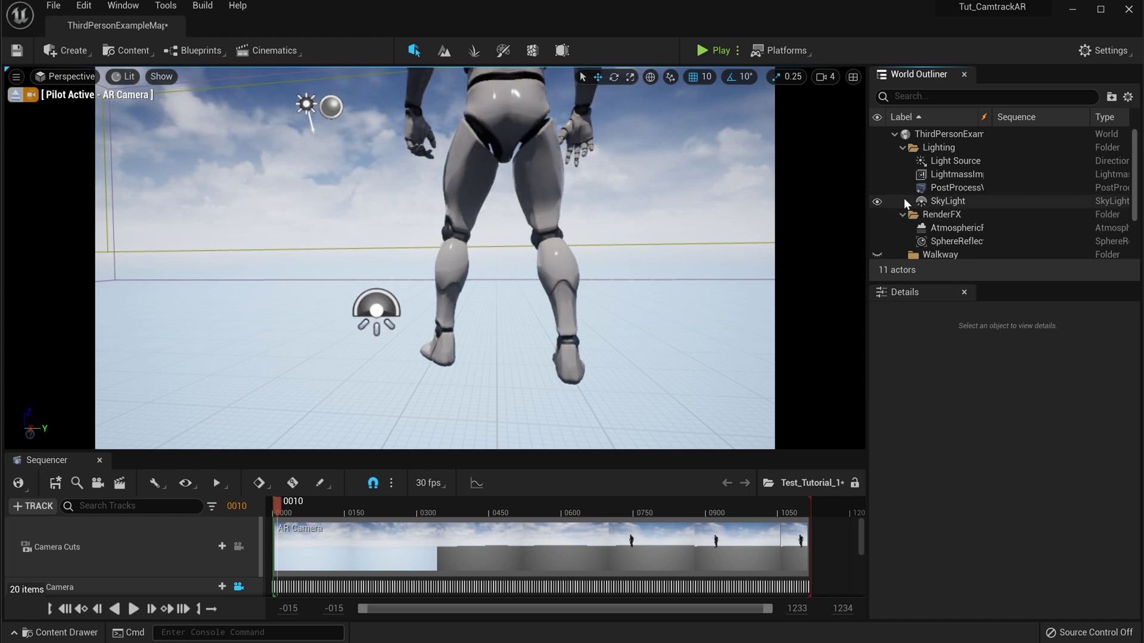
{"action": "left_click", "coordinate": [939, 203]}
{"action": "key", "text": "Delete"}
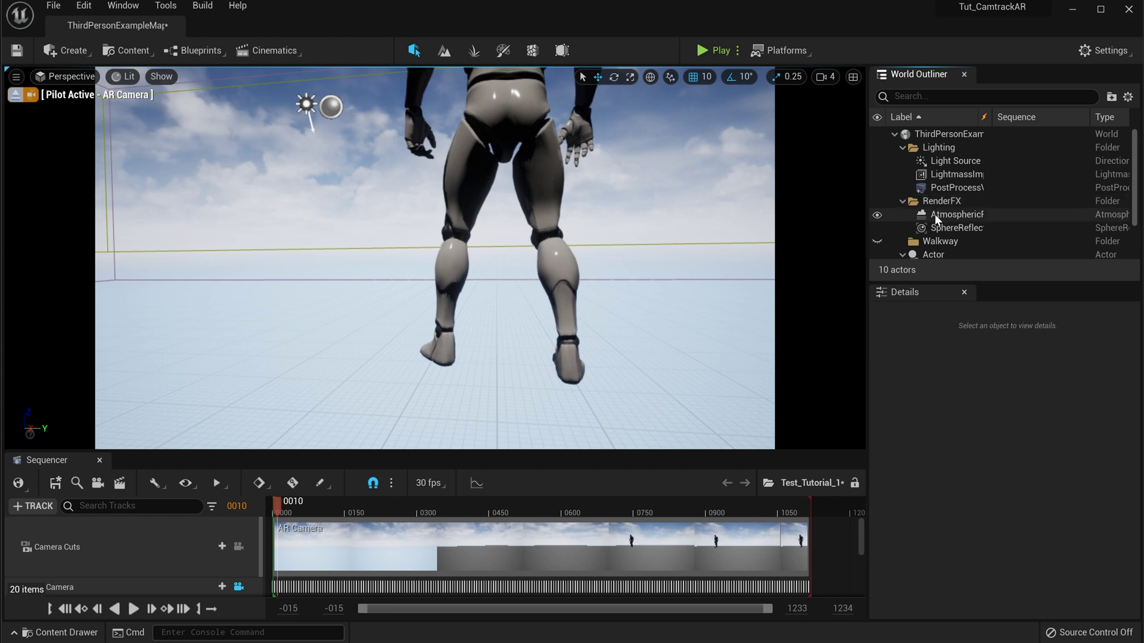
{"action": "left_click", "coordinate": [937, 218]}
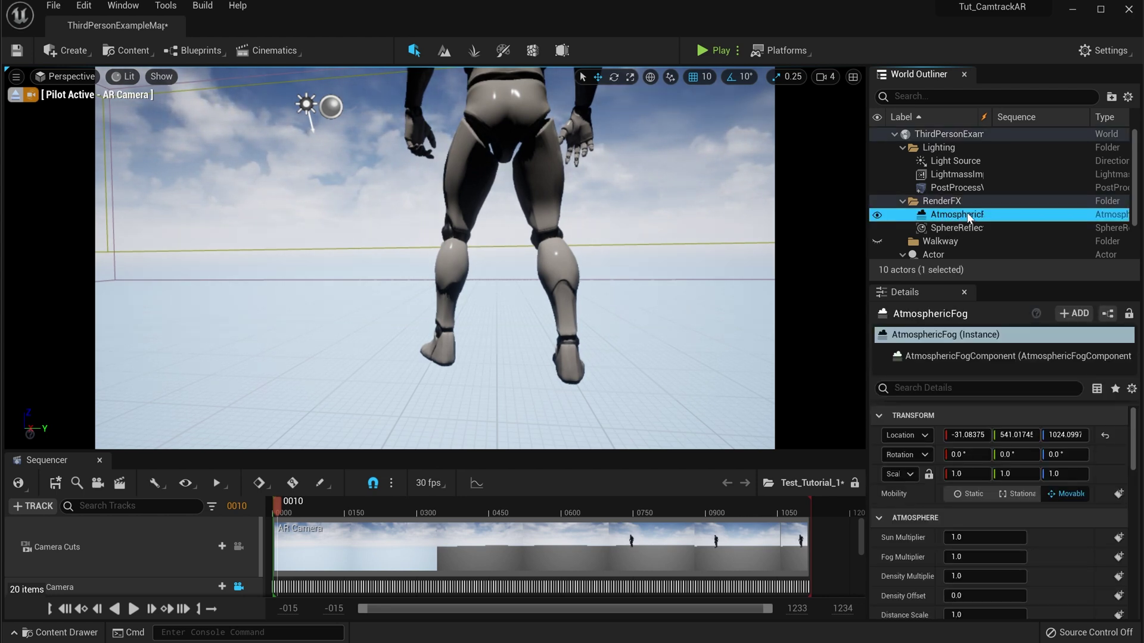
{"action": "key", "text": "Delete"}
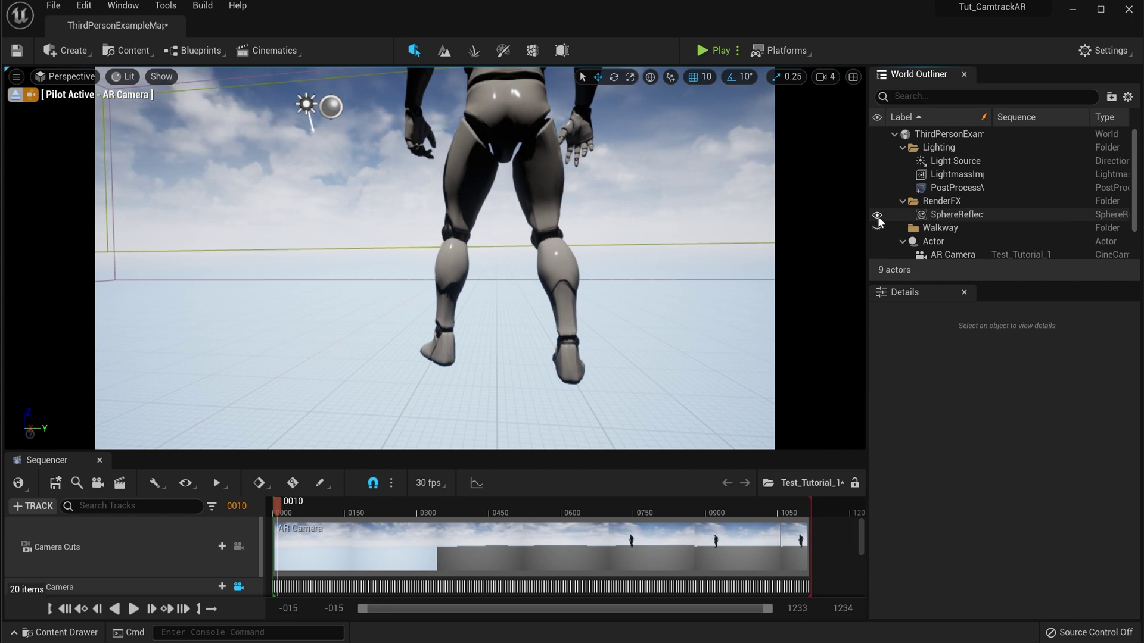
{"action": "scroll", "coordinate": [950, 224], "scroll_direction": "down", "scroll_amount": 3}
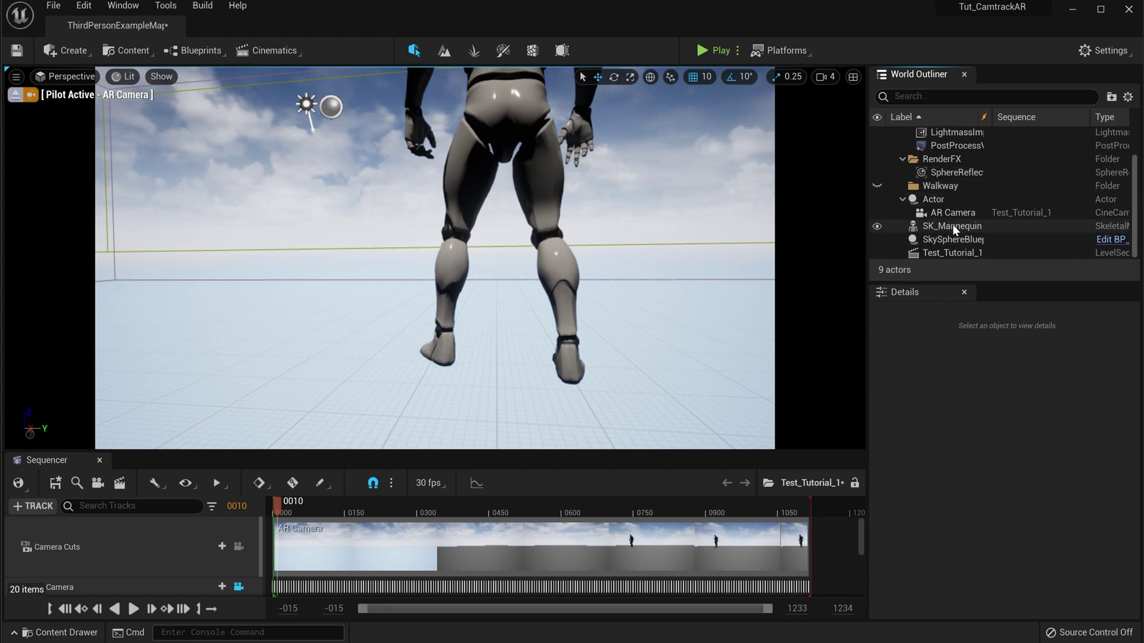
{"action": "left_click", "coordinate": [933, 185]}
{"action": "key", "text": "Delete"}
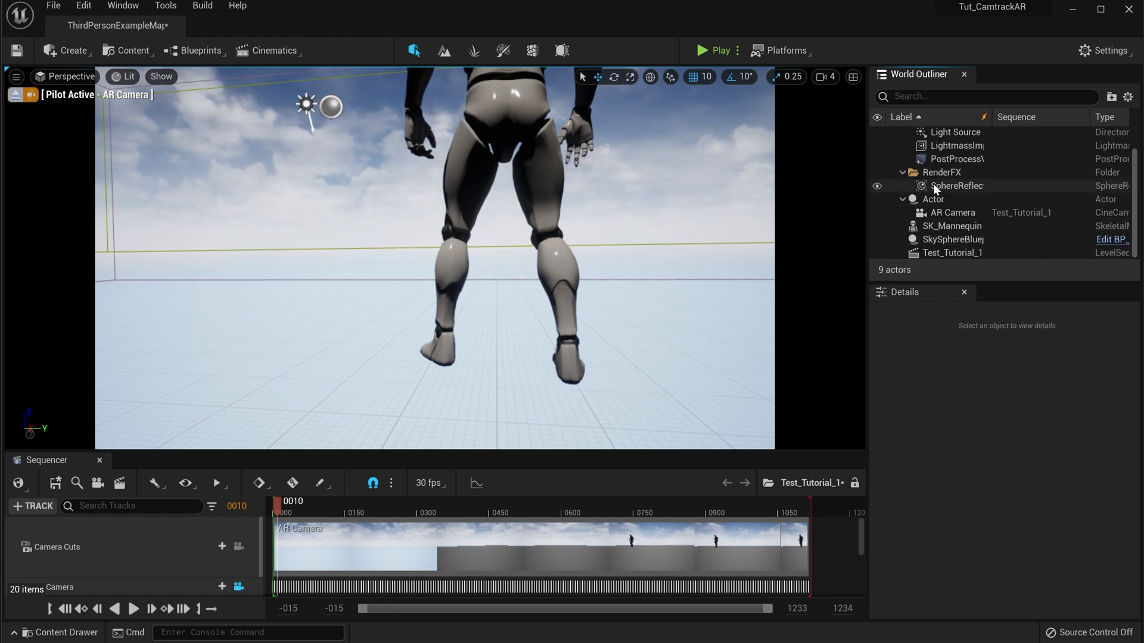
Step: Preview the level without the sky sphere, then delete the SkySphereBlueprint
{"action": "left_click", "coordinate": [917, 238]}
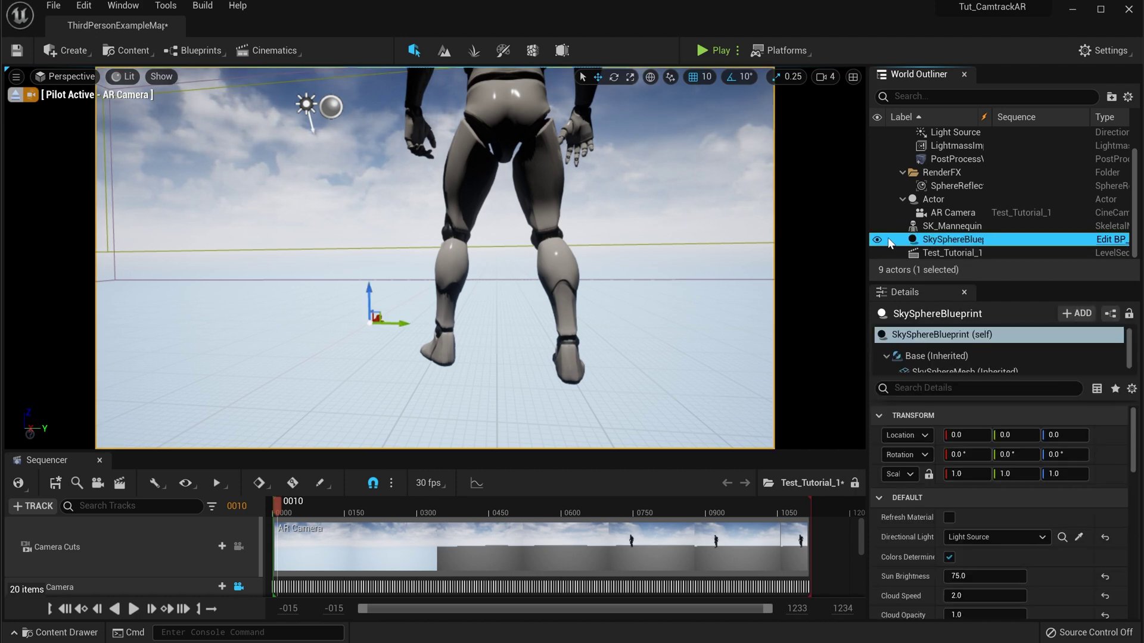
{"action": "left_click", "coordinate": [877, 239]}
{"action": "left_click", "coordinate": [876, 240]}
{"action": "left_click", "coordinate": [875, 239]}
{"action": "left_click", "coordinate": [875, 239]}
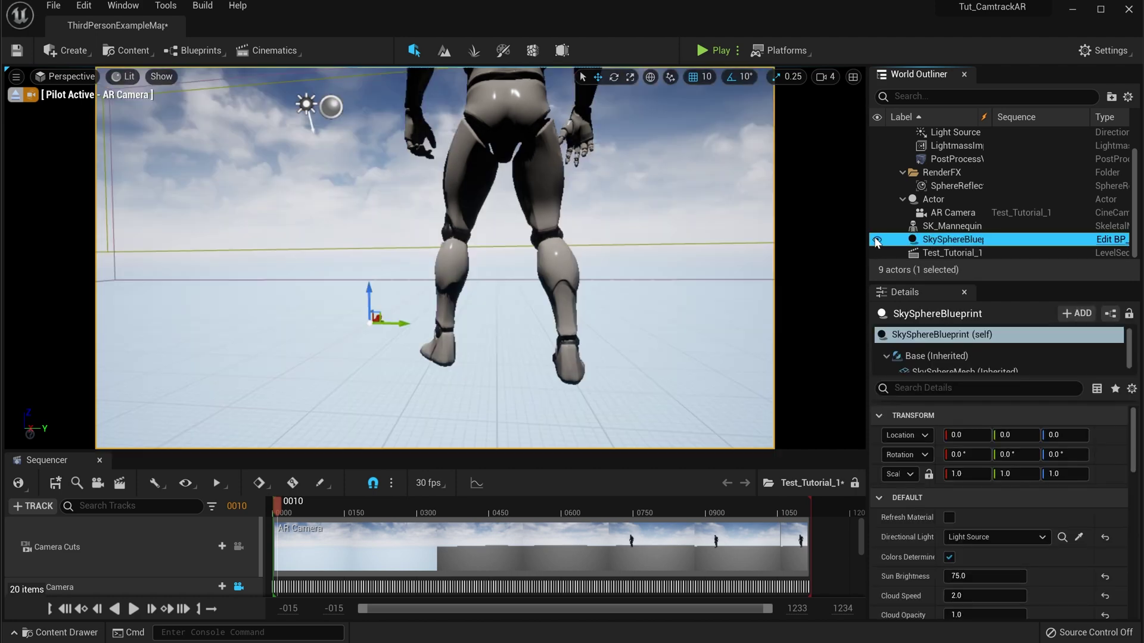
{"action": "left_click", "coordinate": [876, 240]}
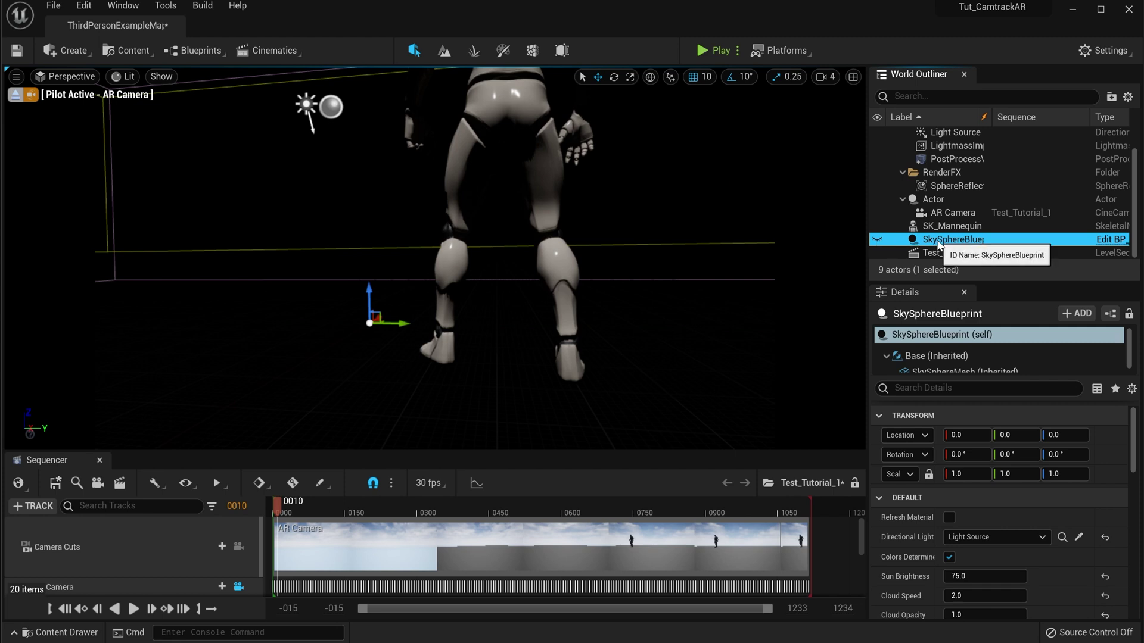
{"action": "key", "text": "Delete"}
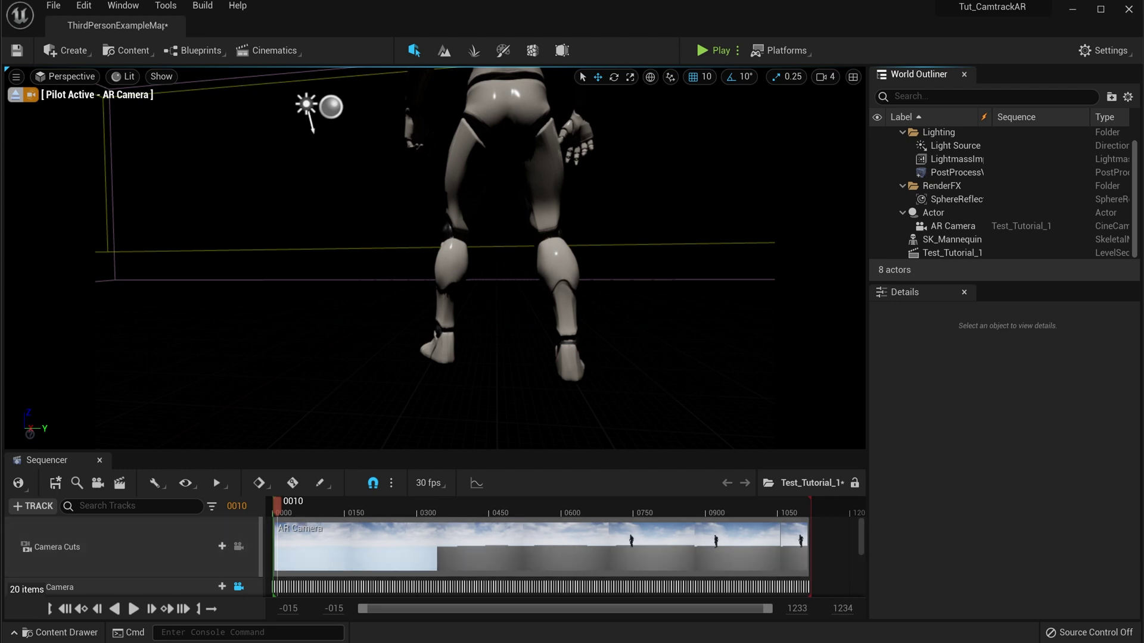
Step: Place a Spot Light in the level and slide it along Y
{"action": "left_click", "coordinate": [69, 53]}
{"action": "mouse_move", "coordinate": [105, 91]}
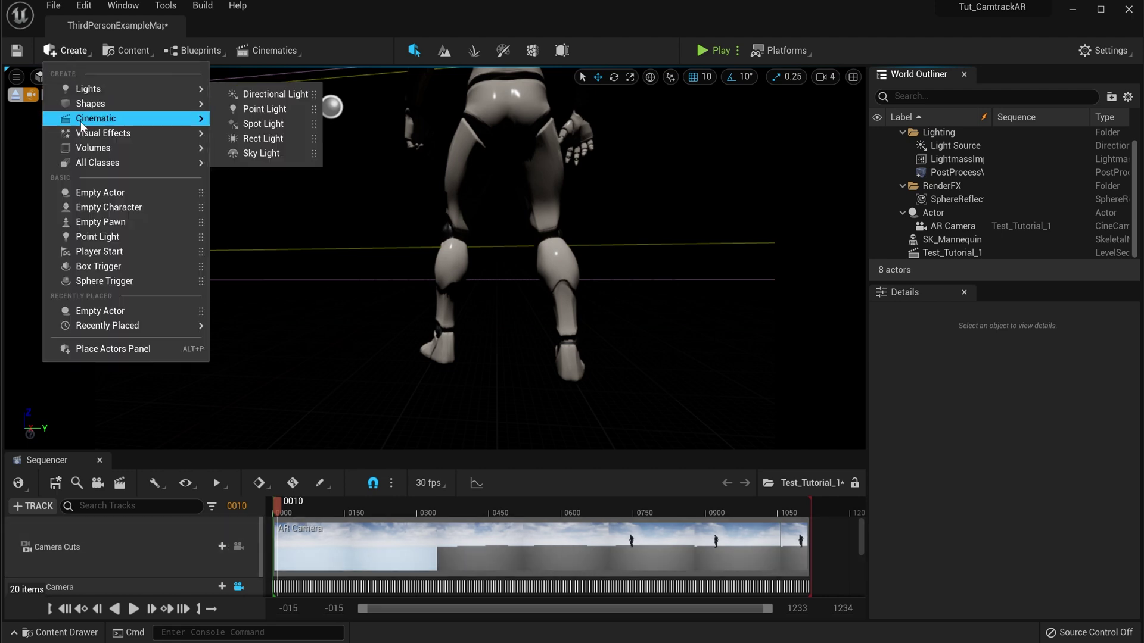
{"action": "left_click", "coordinate": [265, 123]}
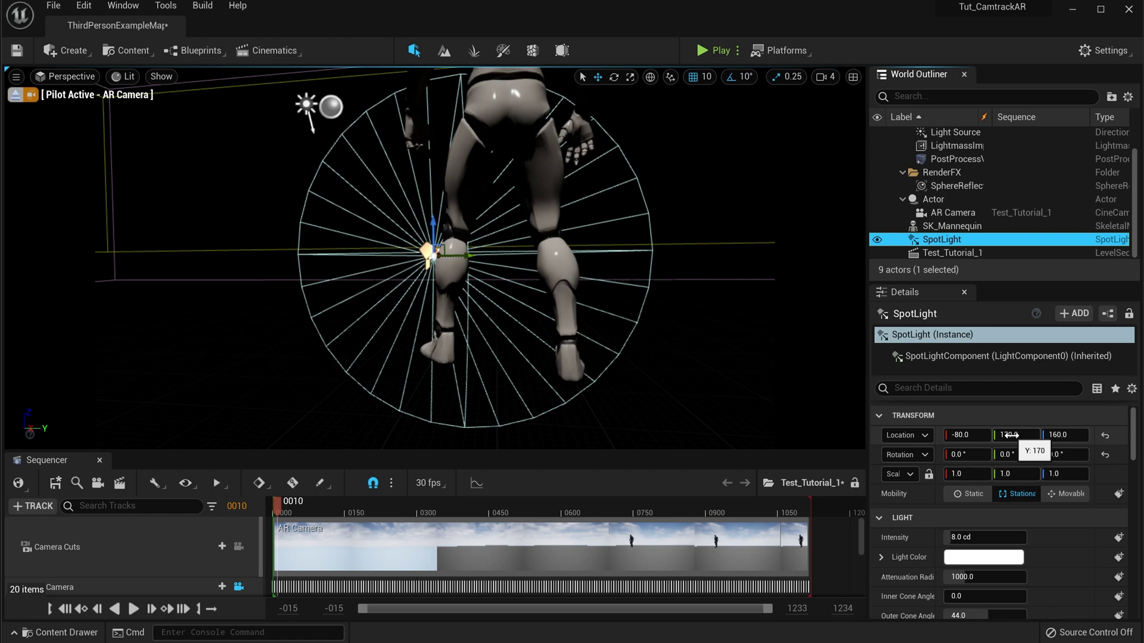
{"action": "left_click_drag", "start_coordinate": [1011, 436], "coordinate": [1051, 455]}
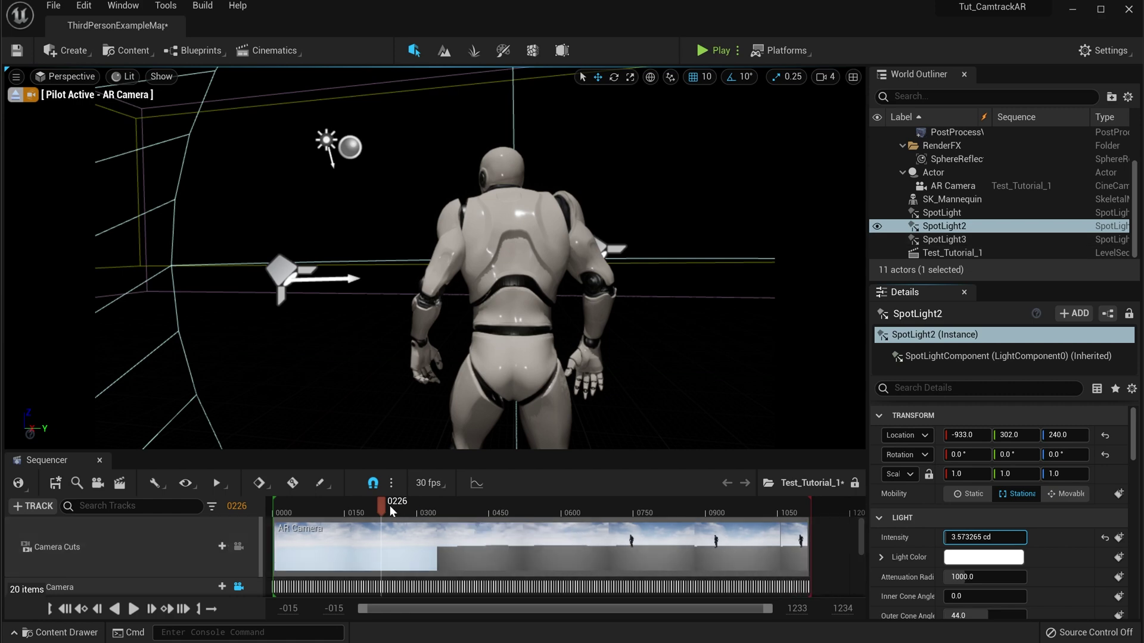
Step: Scrub and play the camera sequence to preview the spotlight lighting
{"action": "left_click_drag", "start_coordinate": [395, 504], "coordinate": [280, 504]}
{"action": "key", "text": "space"}
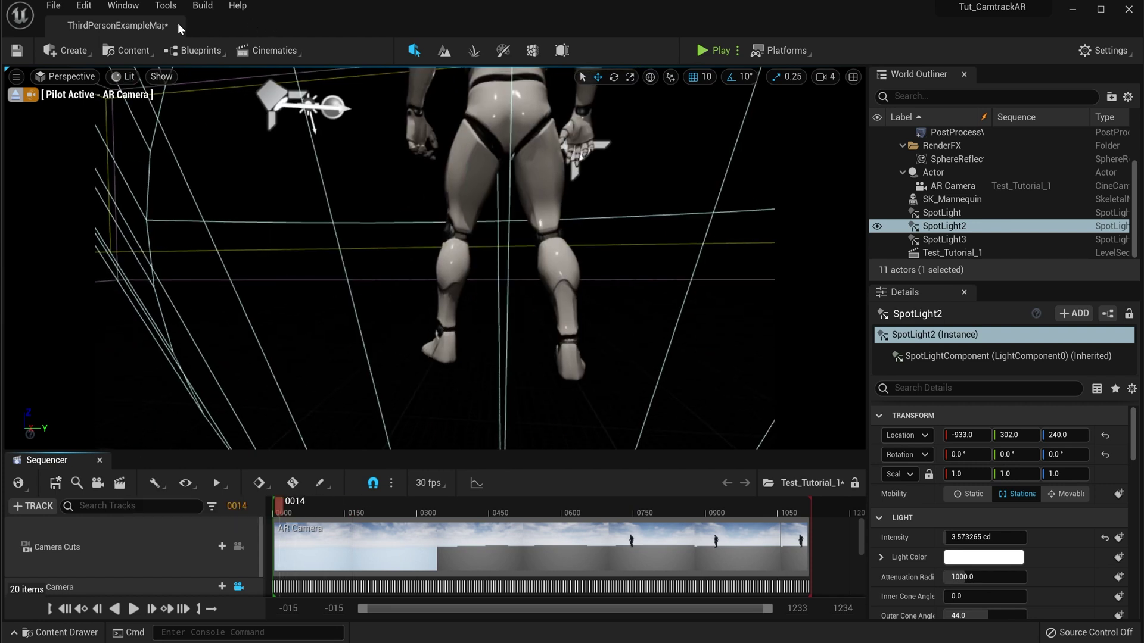
{"action": "left_click", "coordinate": [124, 6]}
Step: Add Test_Tutorial_1 as a job in the Movie Render Queue and open its settings
{"action": "mouse_move", "coordinate": [173, 41]}
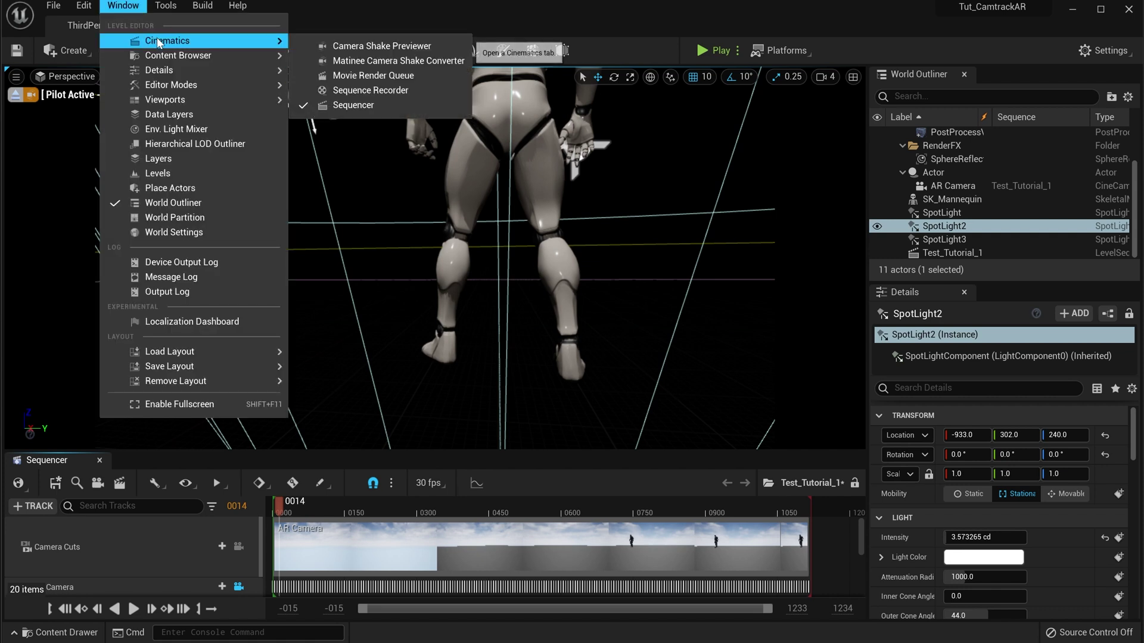
{"action": "left_click", "coordinate": [344, 77]}
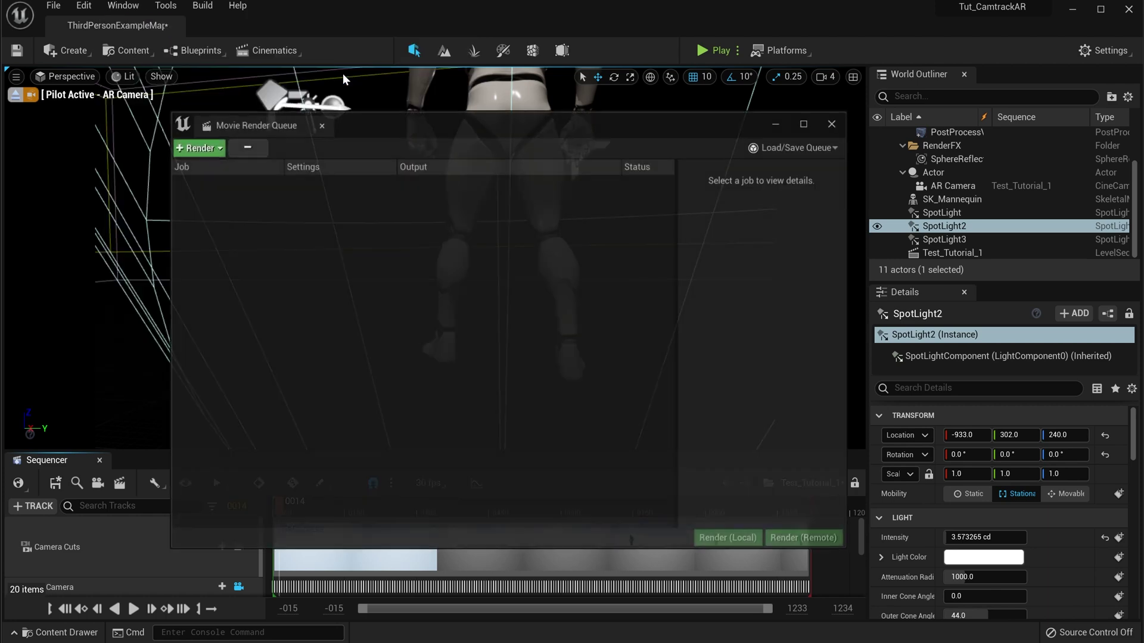
{"action": "left_click", "coordinate": [200, 149]}
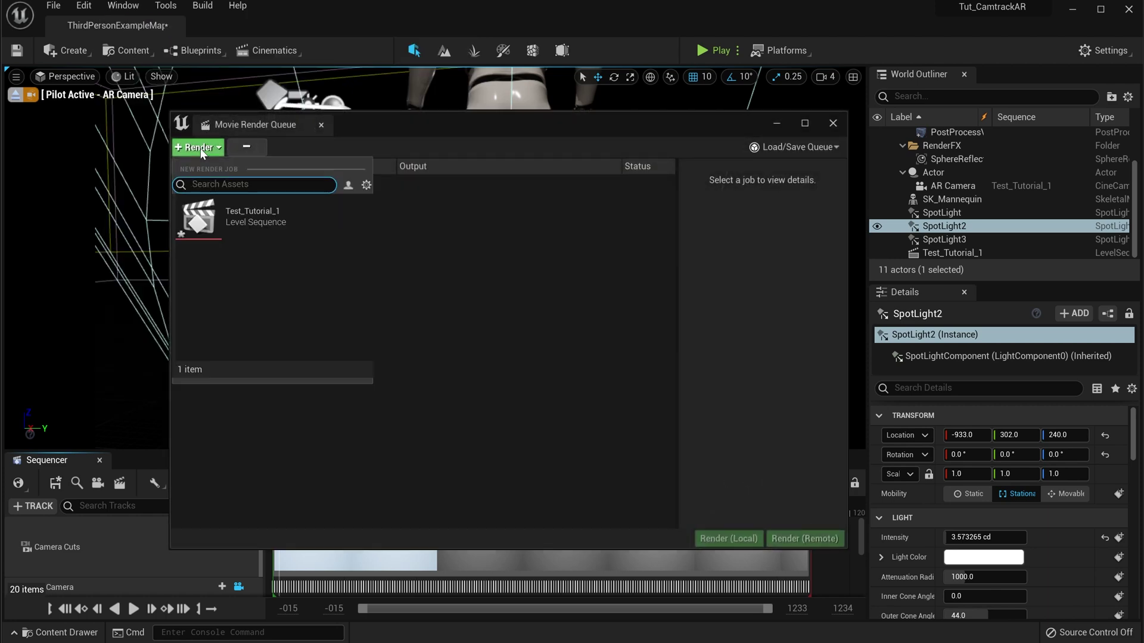
{"action": "left_click", "coordinate": [238, 224]}
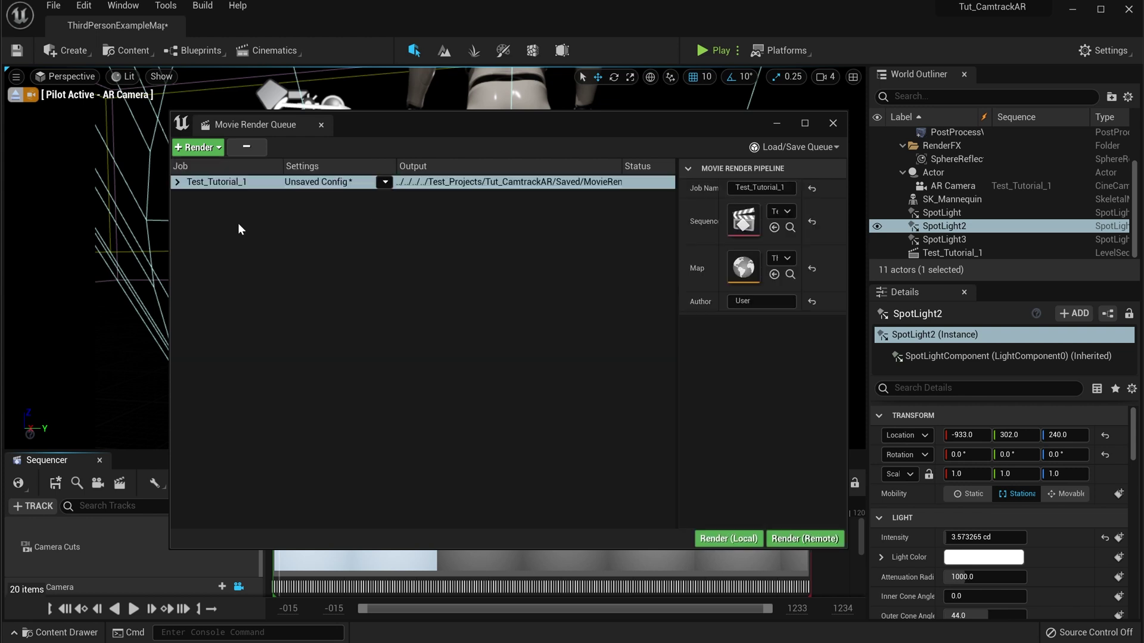
{"action": "left_click", "coordinate": [317, 188]}
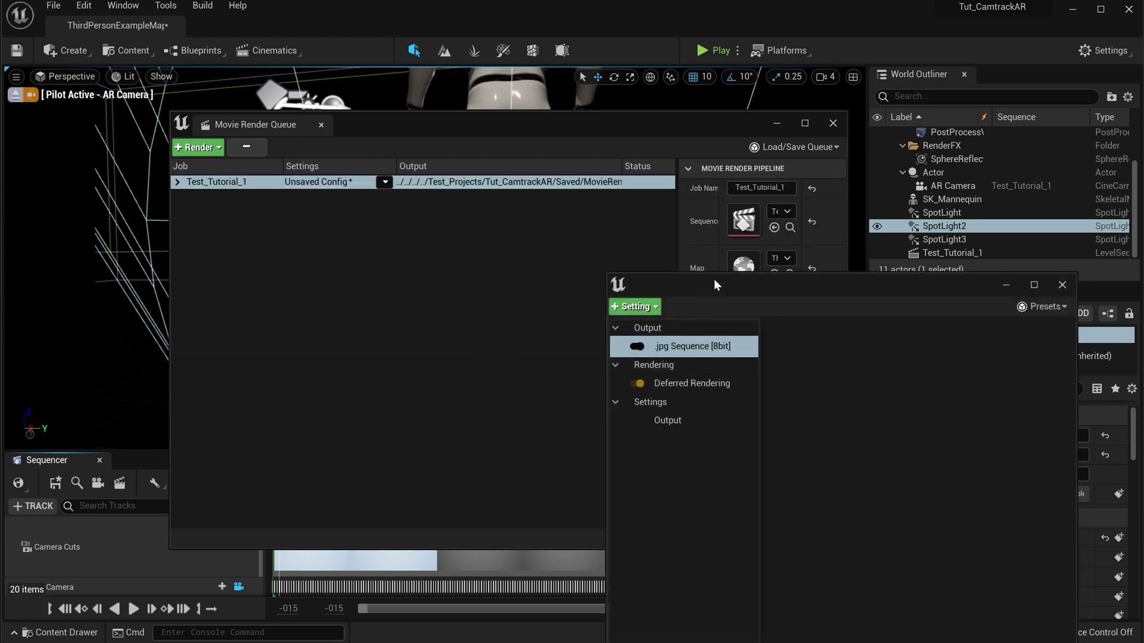
{"action": "left_click_drag", "start_coordinate": [714, 280], "coordinate": [431, 141]}
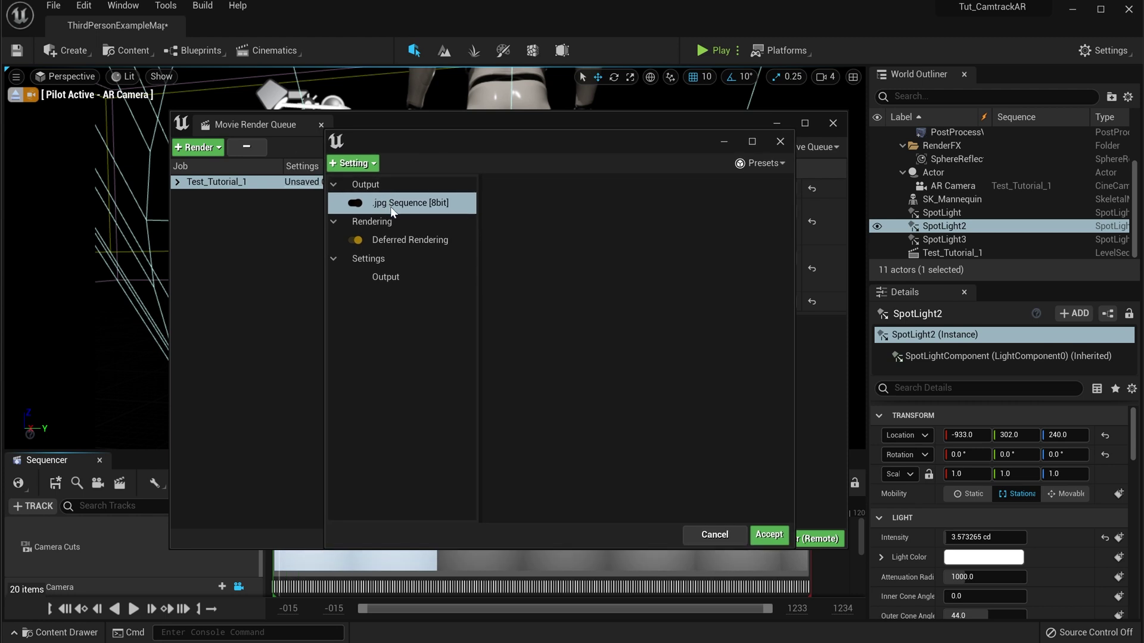
Step: Replace the .jpg Sequence [8bit] output with .exr Sequence [16bit] and compression None
{"action": "left_click", "coordinate": [390, 206]}
{"action": "key", "text": "Delete"}
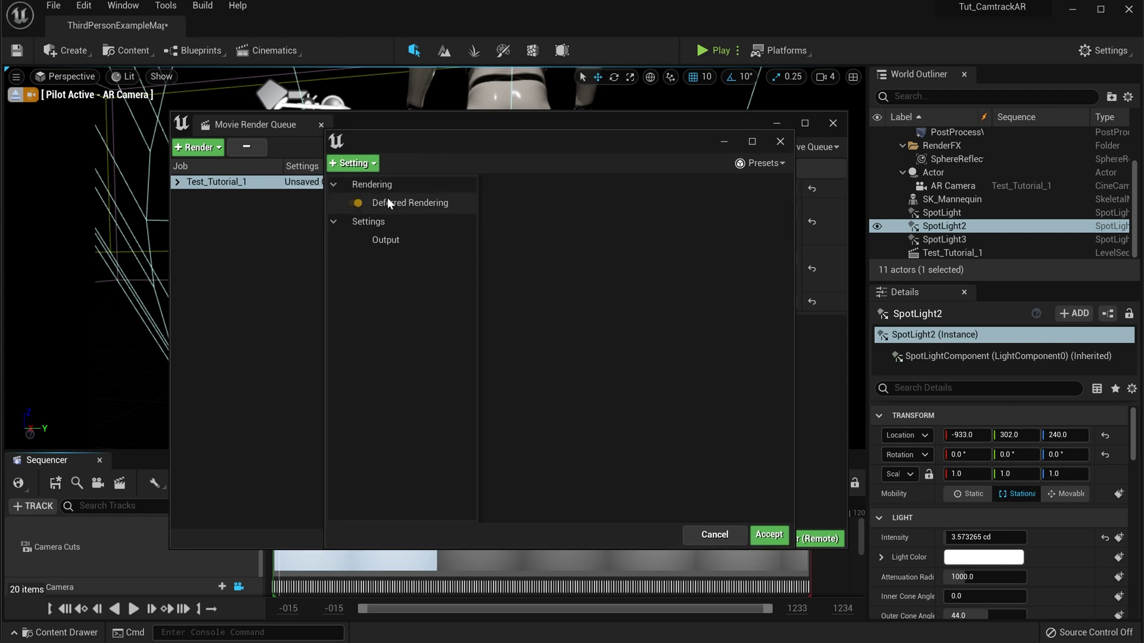
{"action": "left_click", "coordinate": [367, 164]}
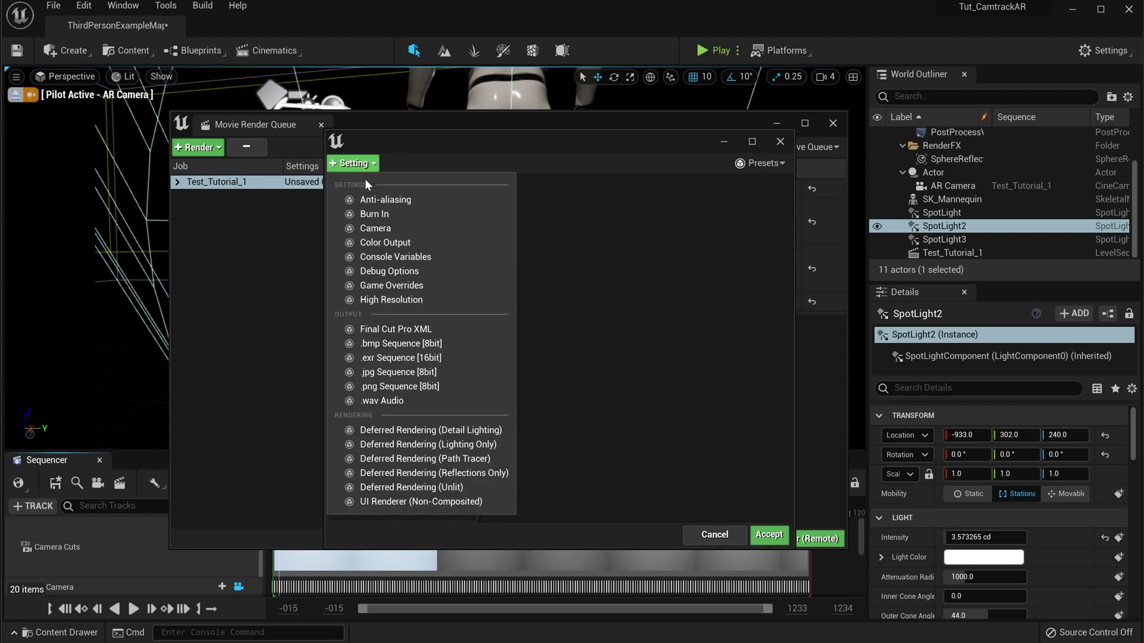
{"action": "left_click", "coordinate": [388, 357]}
{"action": "left_click", "coordinate": [619, 206]}
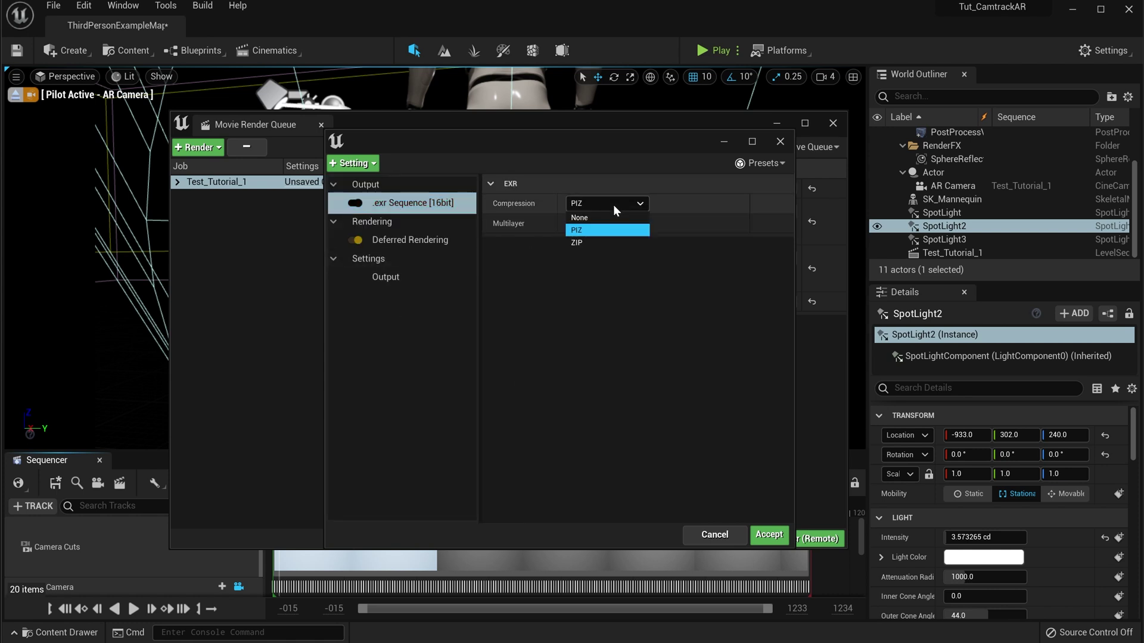
{"action": "left_click", "coordinate": [599, 217]}
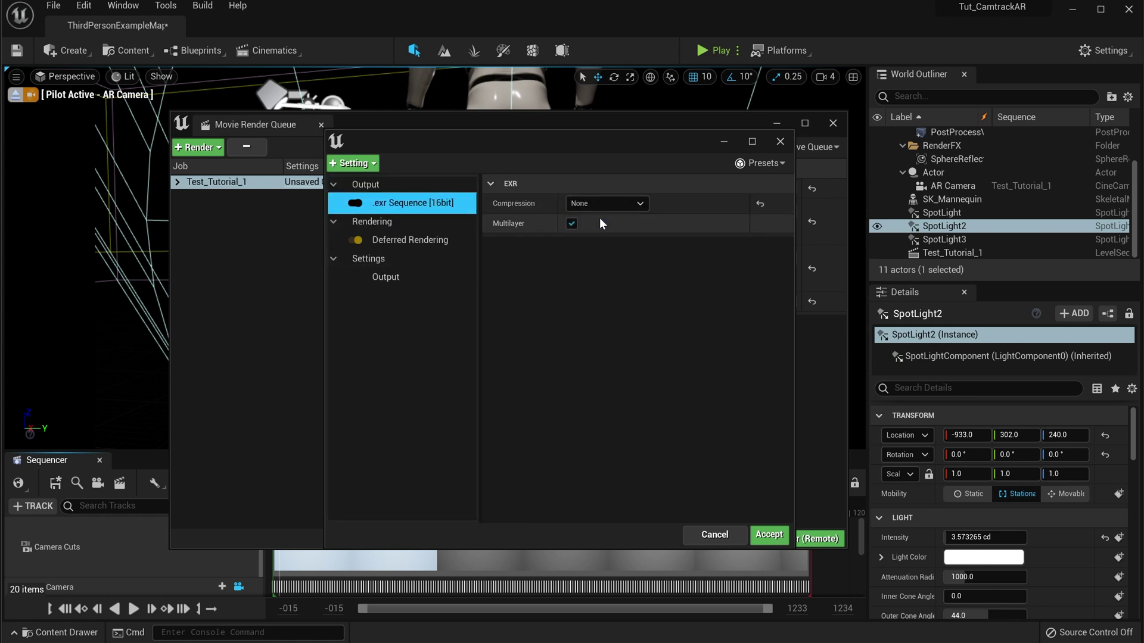
{"action": "left_click", "coordinate": [399, 241]}
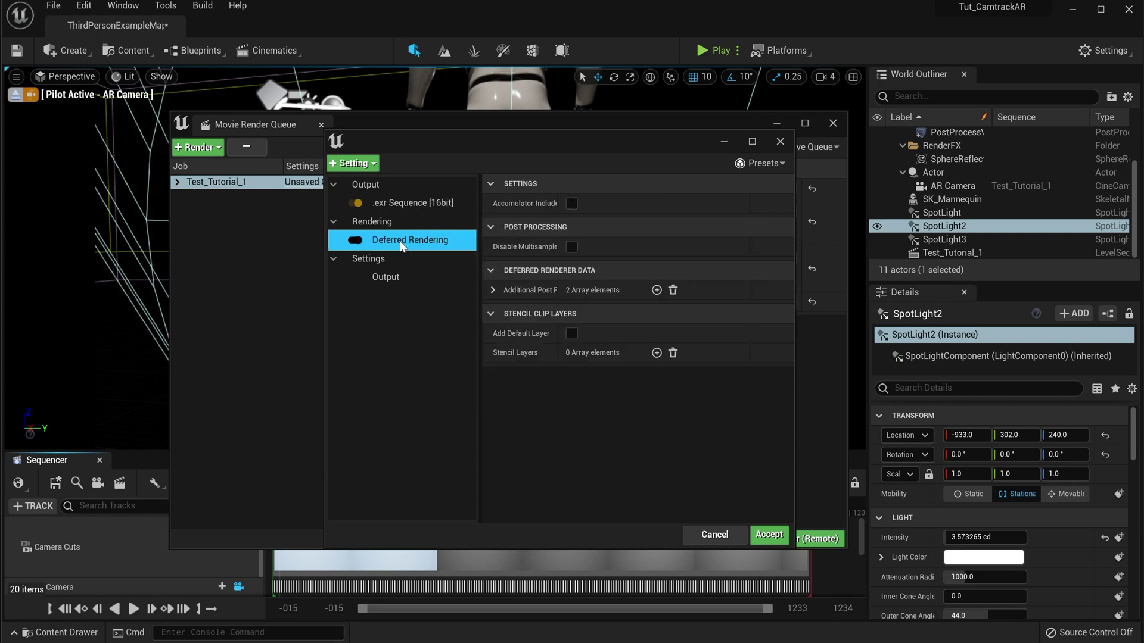
Step: Set the output directory to a new folder named Output in Content
{"action": "left_click", "coordinate": [379, 275]}
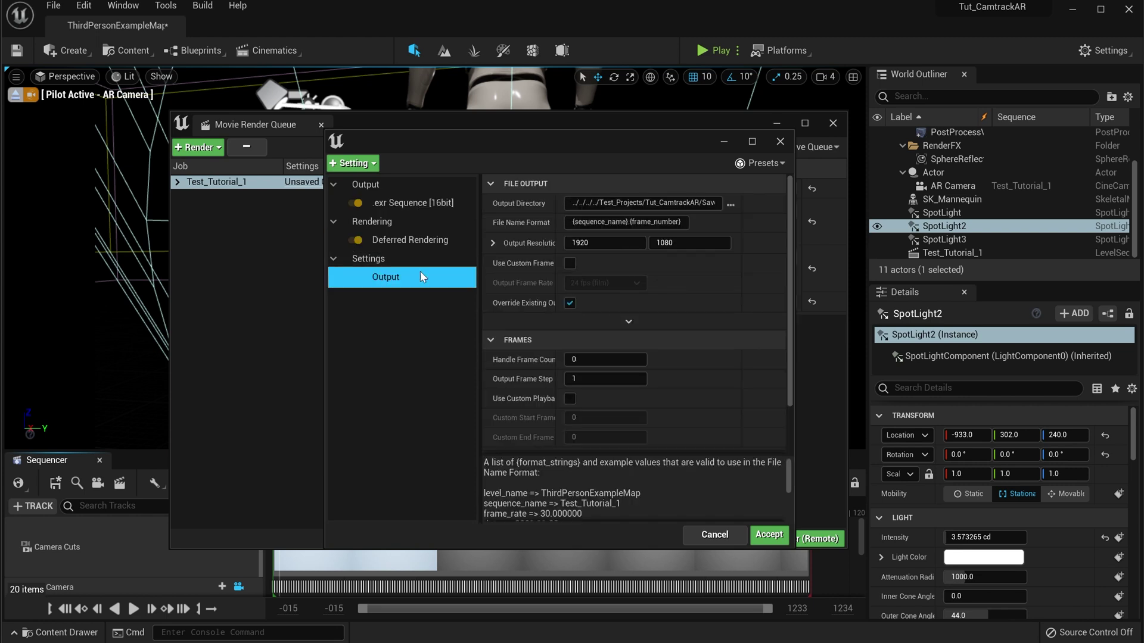
{"action": "left_click", "coordinate": [730, 204]}
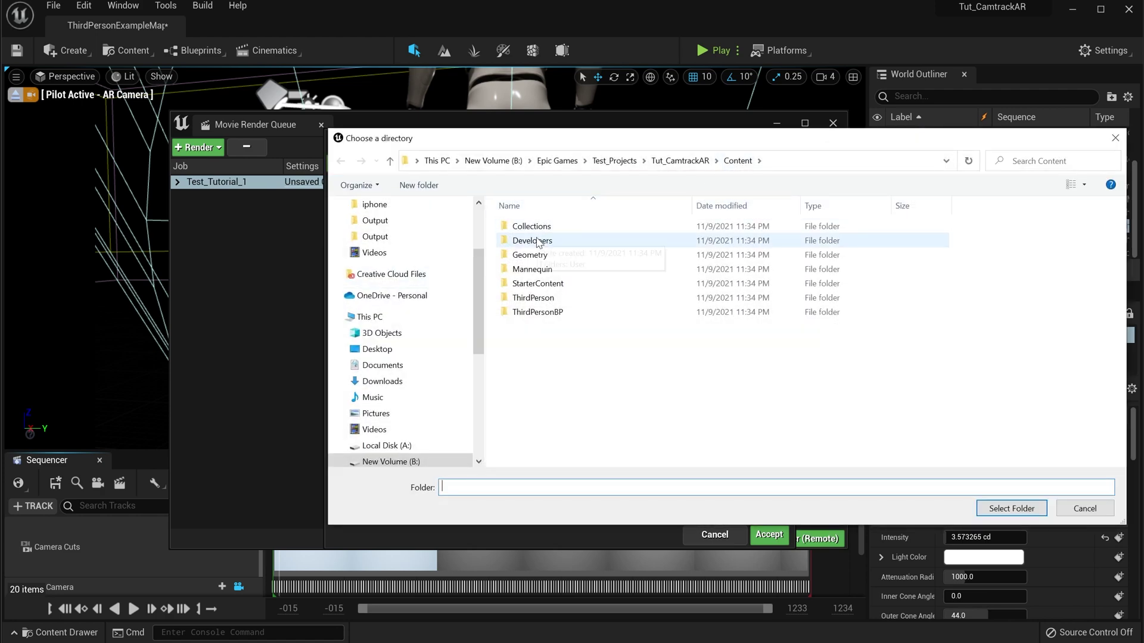
{"action": "right_click", "coordinate": [534, 340]}
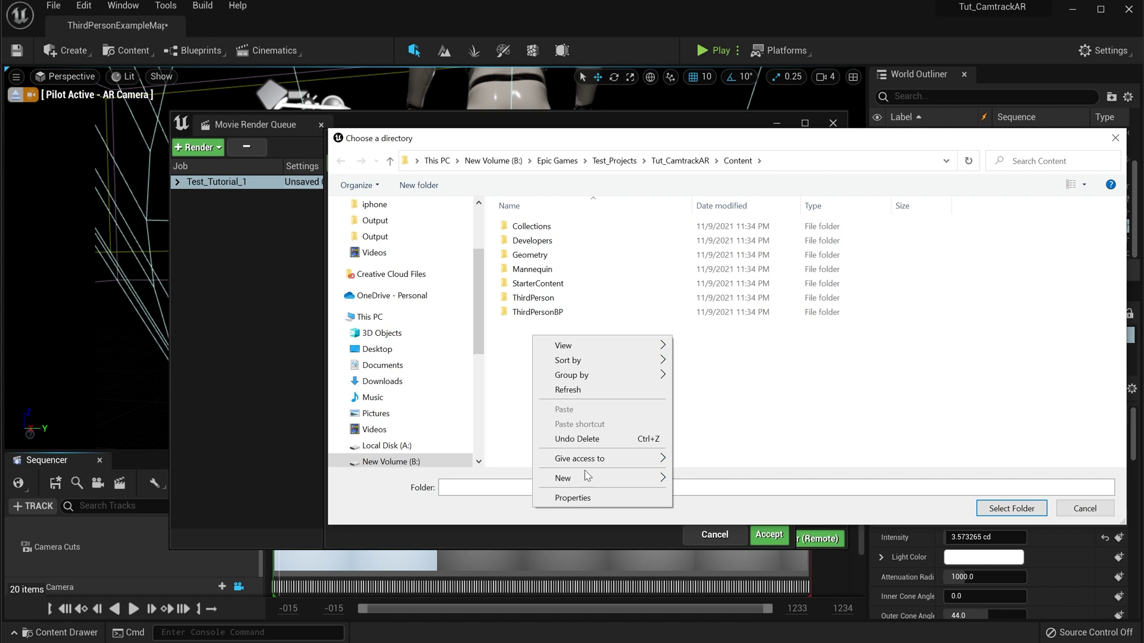
{"action": "mouse_move", "coordinate": [593, 479]}
{"action": "left_click", "coordinate": [700, 481]}
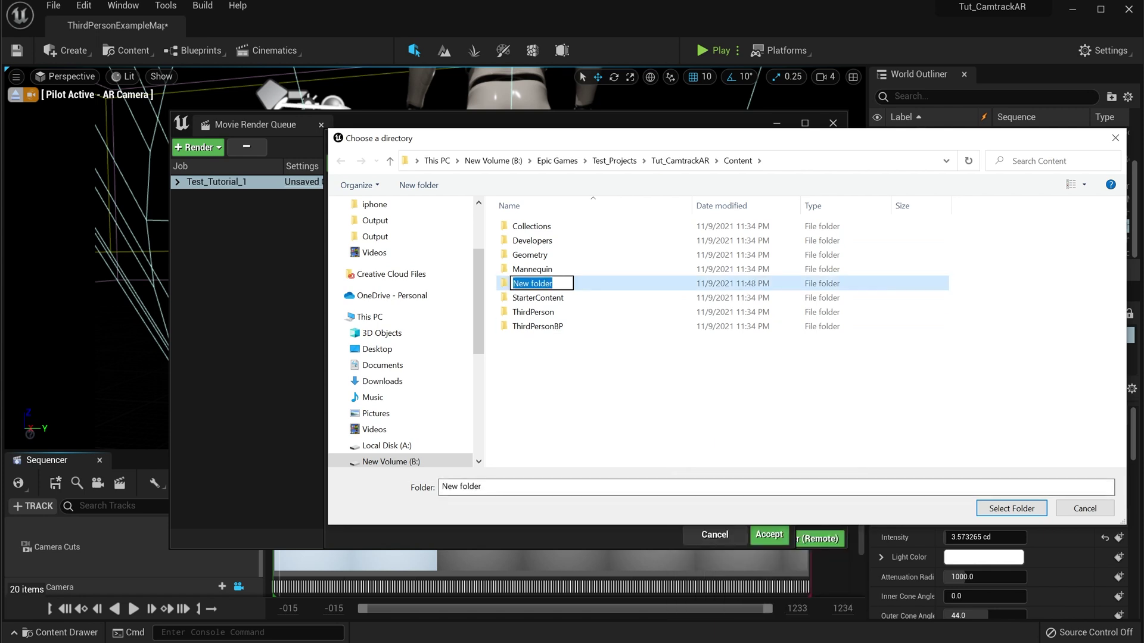
{"action": "type", "text": "Output"}
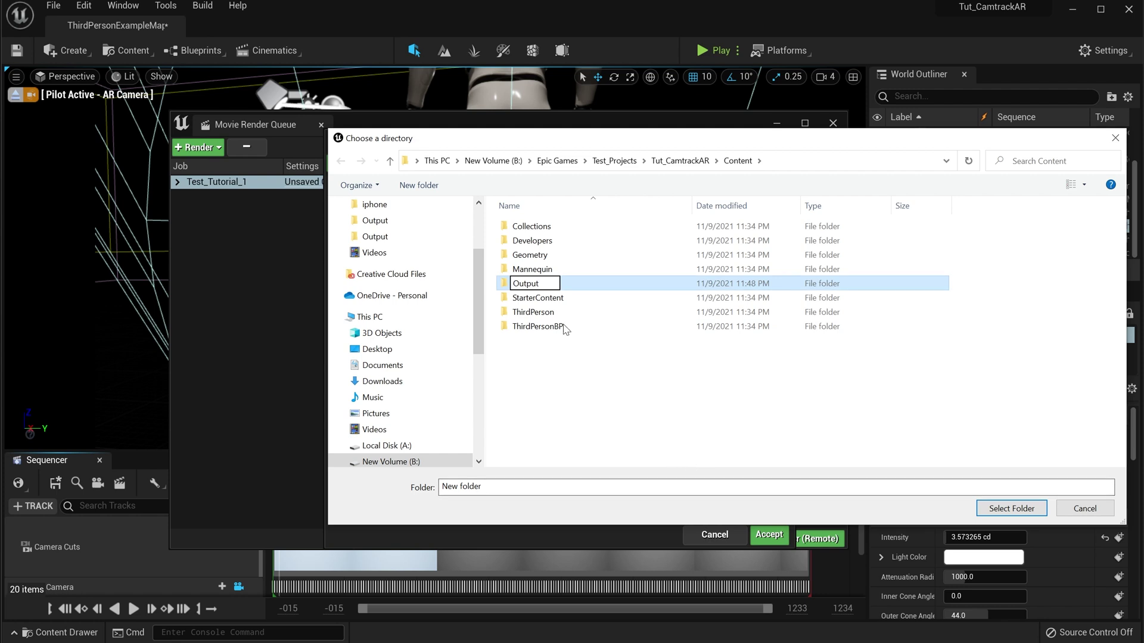
{"action": "key", "text": "Return"}
{"action": "left_click", "coordinate": [529, 284]}
{"action": "left_click", "coordinate": [1011, 508]}
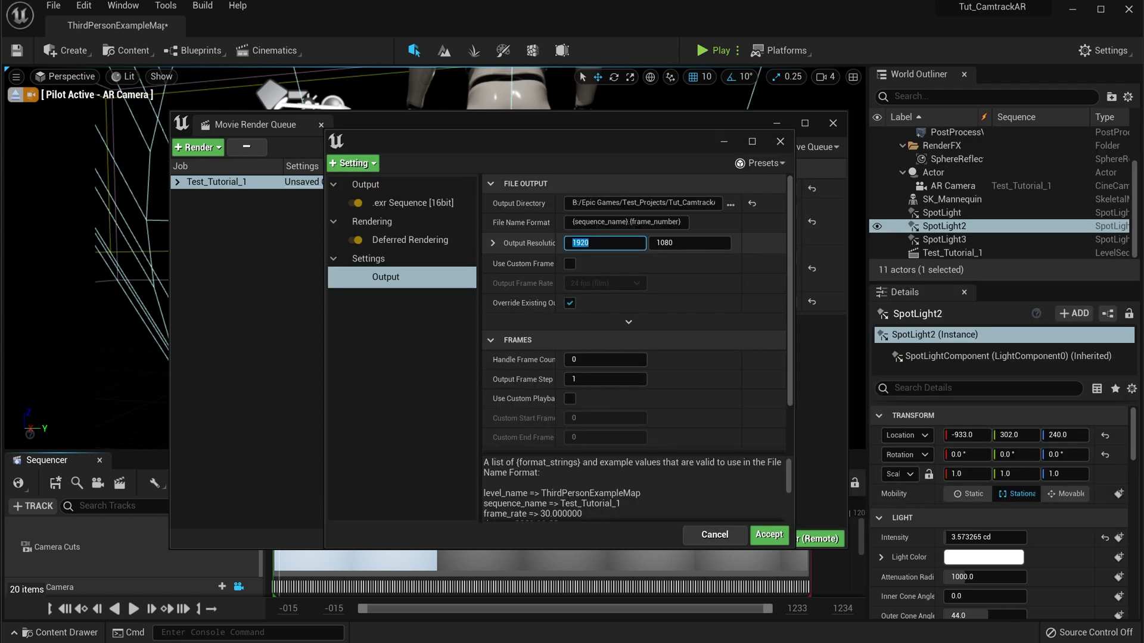
Step: Set the output resolution to 4096 x 2160
{"action": "type", "text": "4096"}
{"action": "key", "text": "Tab"}
{"action": "type", "text": "2160"}
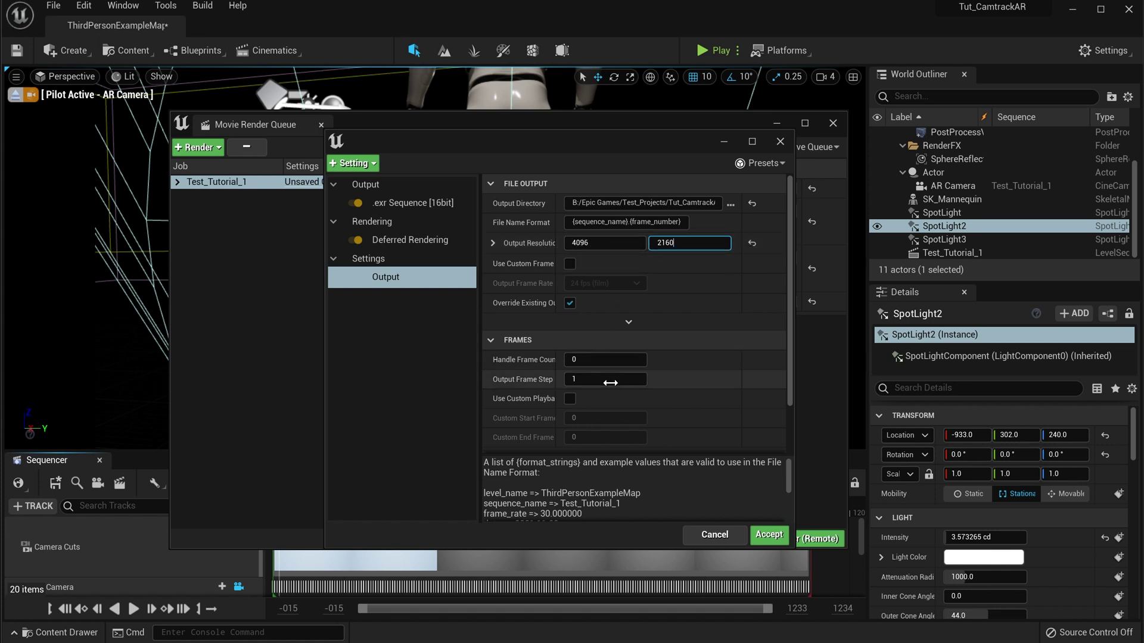
{"action": "scroll", "coordinate": [691, 431], "scroll_direction": "down", "scroll_amount": 1}
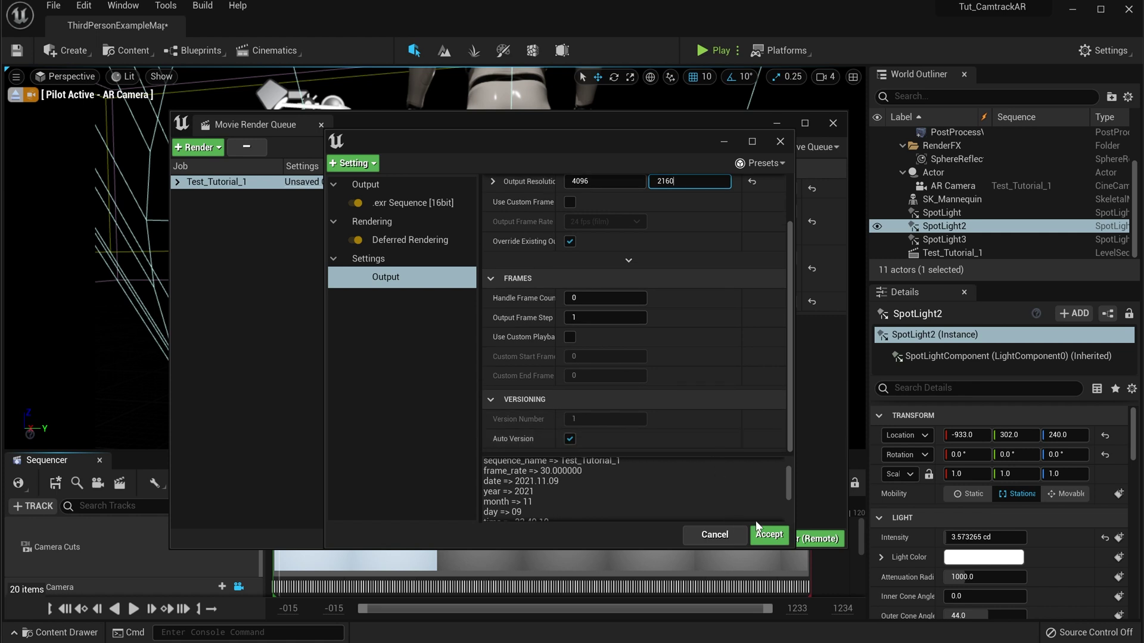
Step: Accept the render settings and start rendering Test_Tutorial_1 locally
{"action": "left_click", "coordinate": [768, 534]}
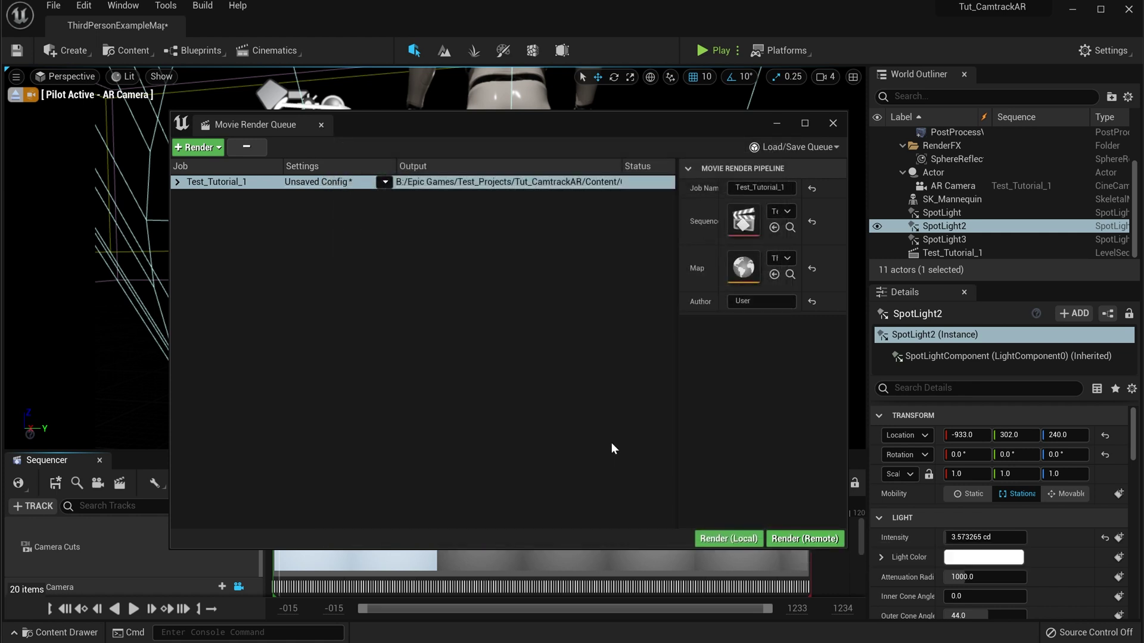
{"action": "left_click", "coordinate": [715, 539]}
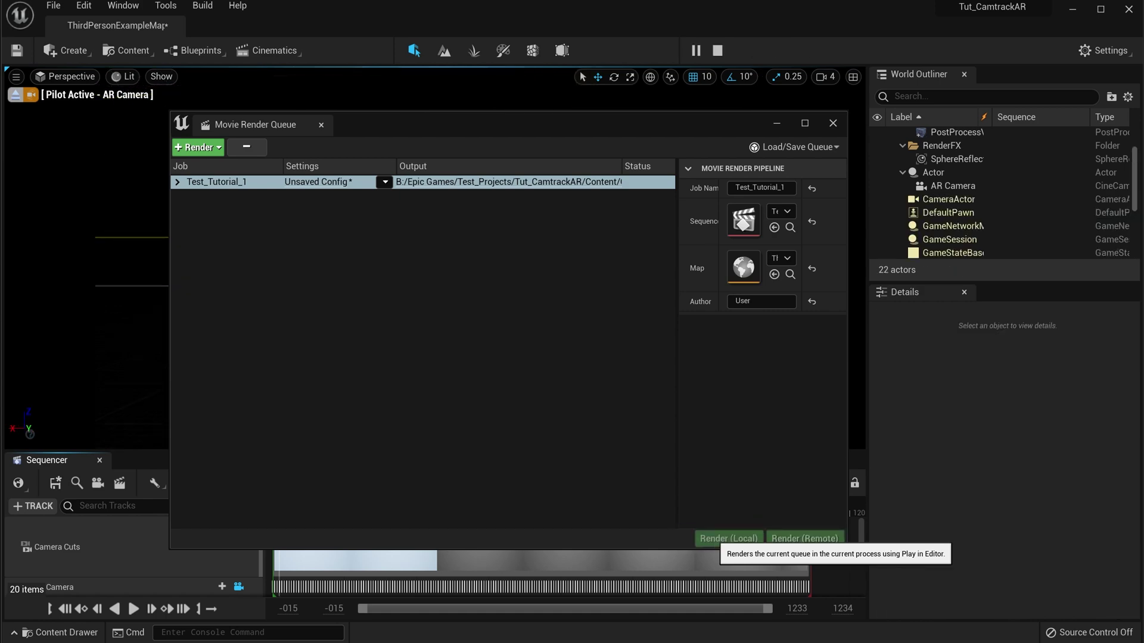